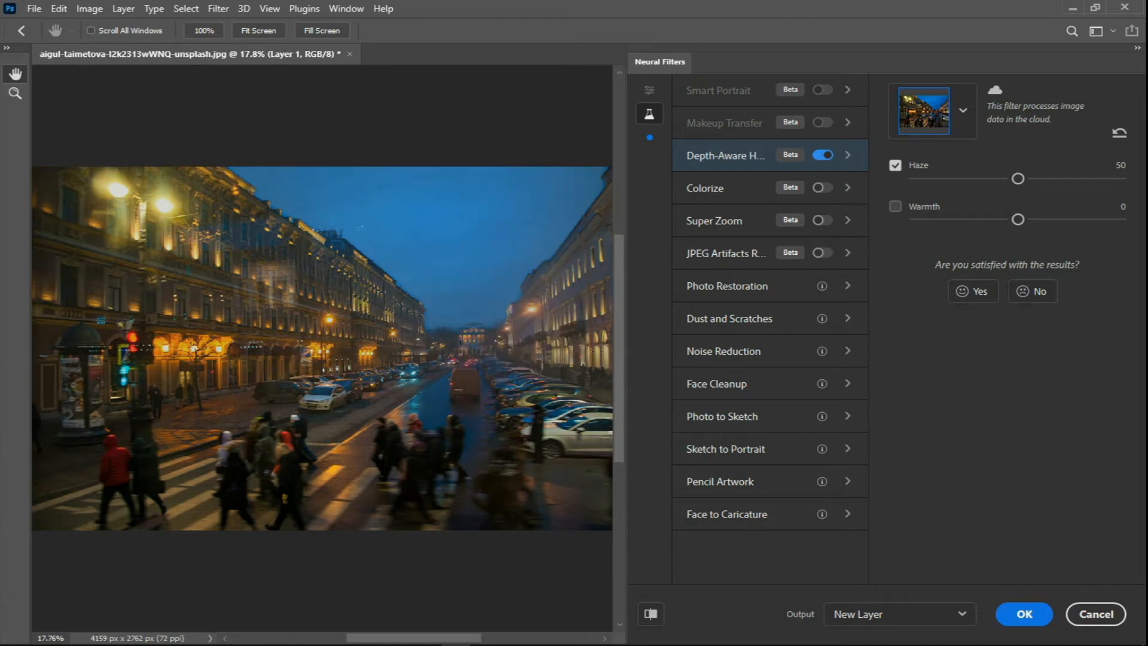
Step: Set the haze of the Depth-Aware Haze filter to 90
drag(1018, 178, 1080, 179)
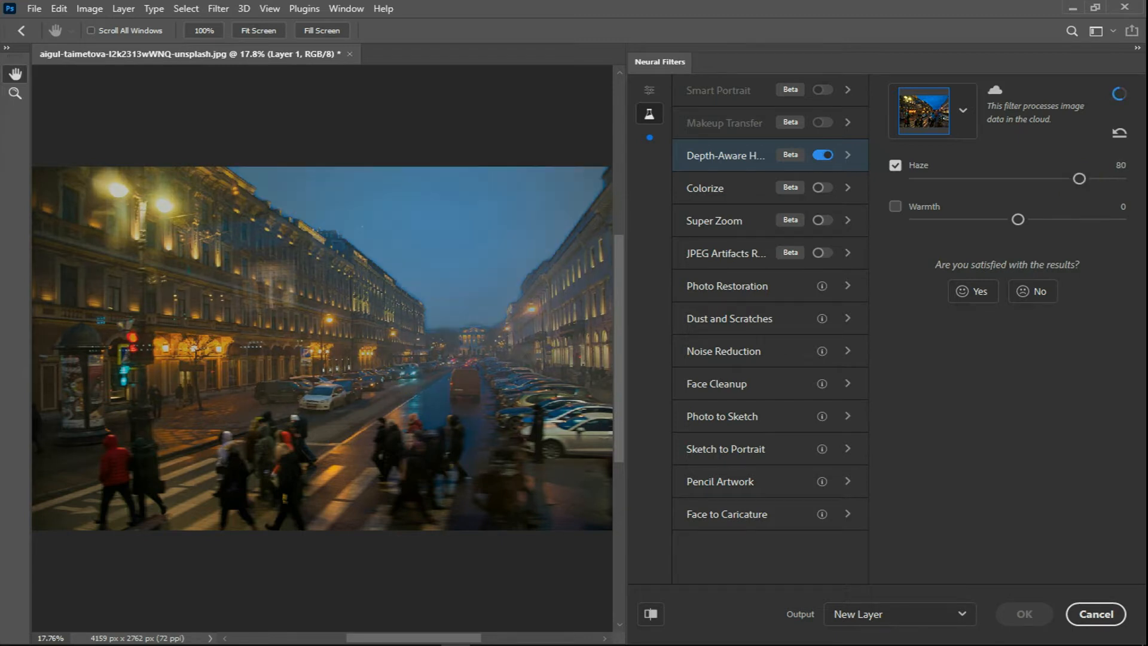
drag(1079, 178, 1100, 179)
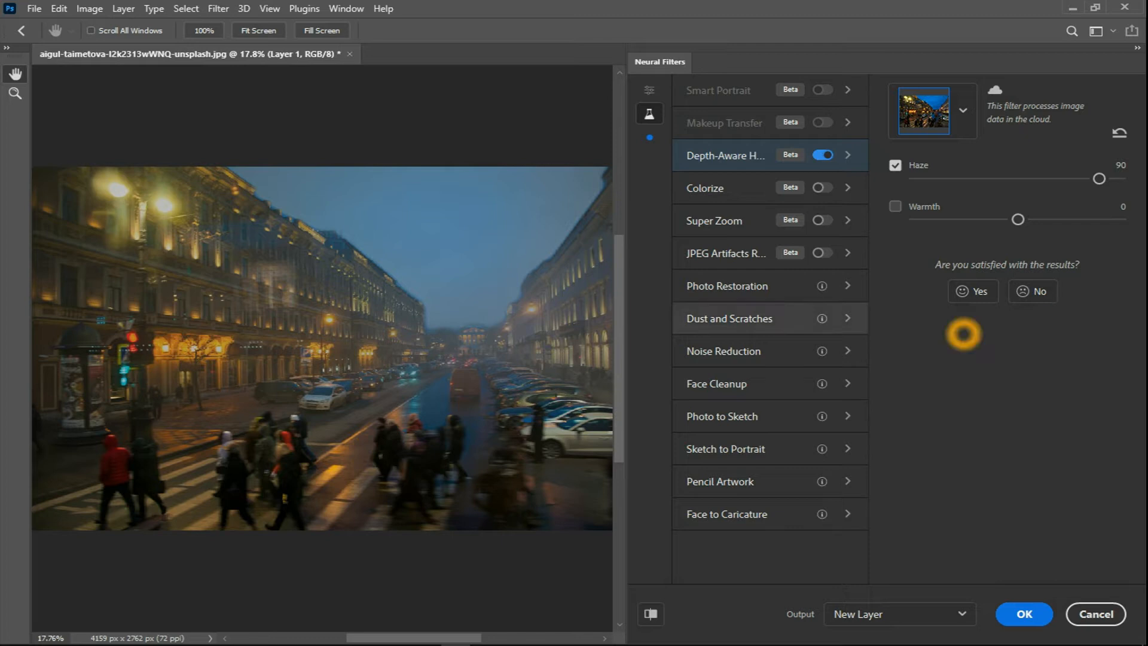
mouse_move(741, 157)
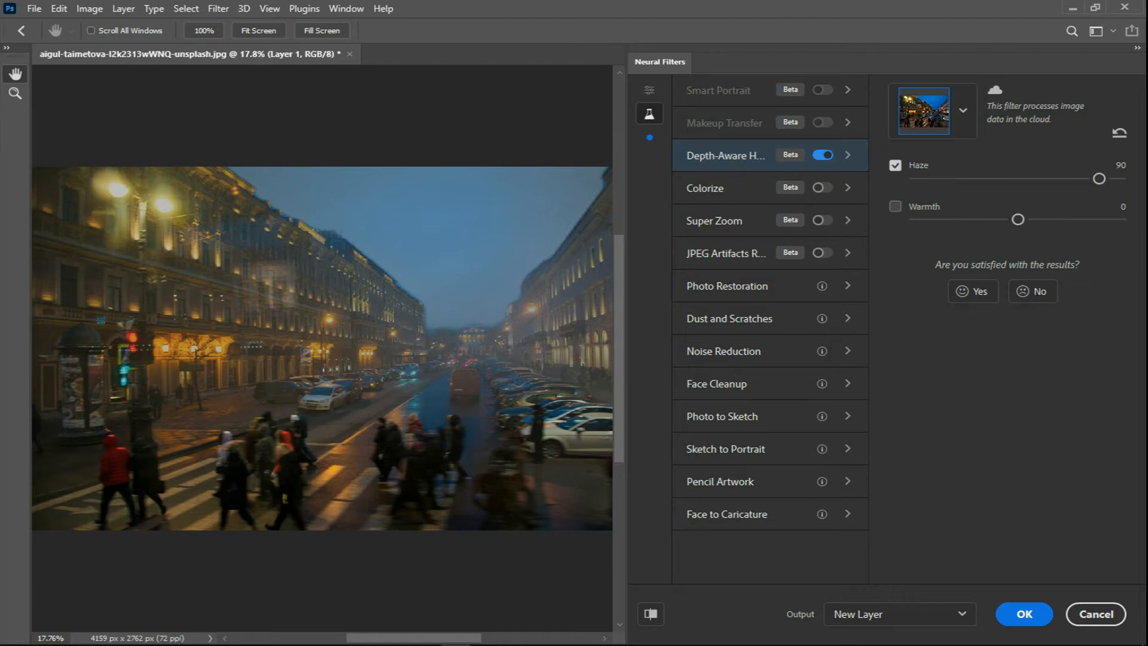
Step: Enable the haze filter's warmth and set it to 10
click(1018, 219)
drag(1017, 220, 1008, 219)
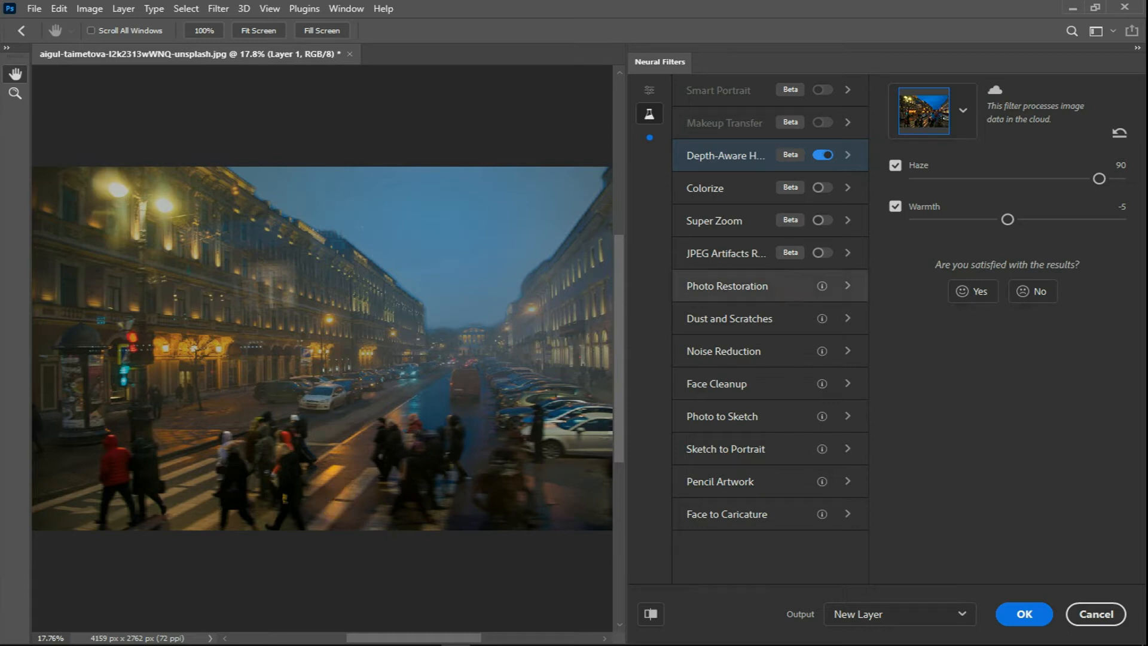
drag(1008, 220, 1039, 221)
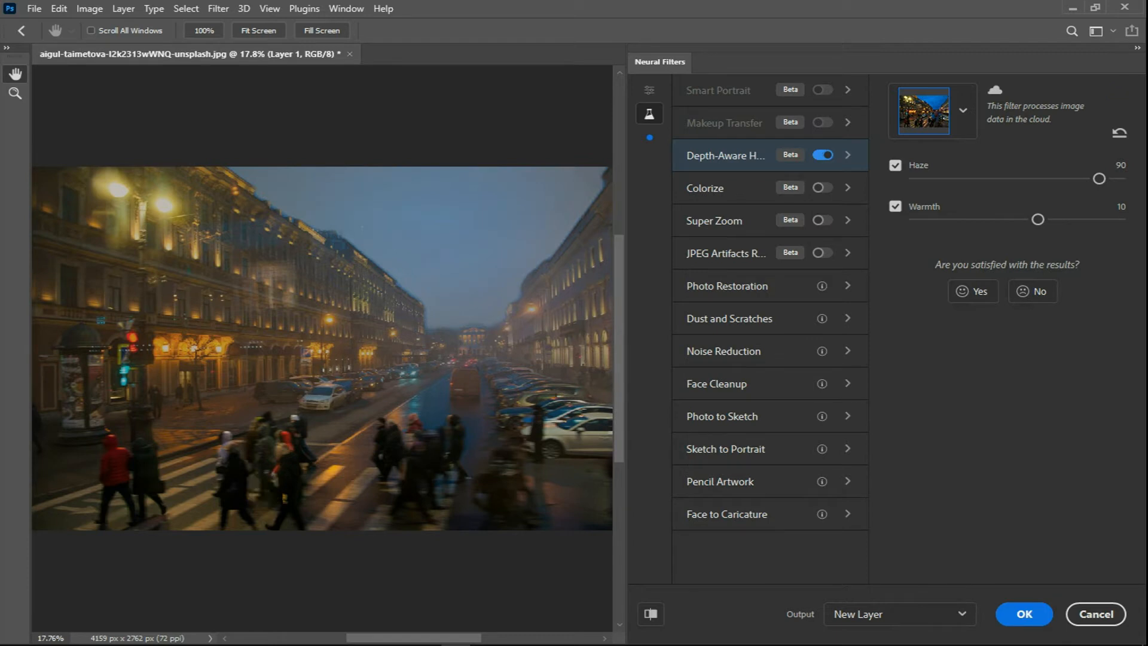
Step: Set haze to 93 and warmth to -17, and compare the filtered preview with the original photo
drag(1099, 179, 1106, 178)
drag(1038, 219, 985, 220)
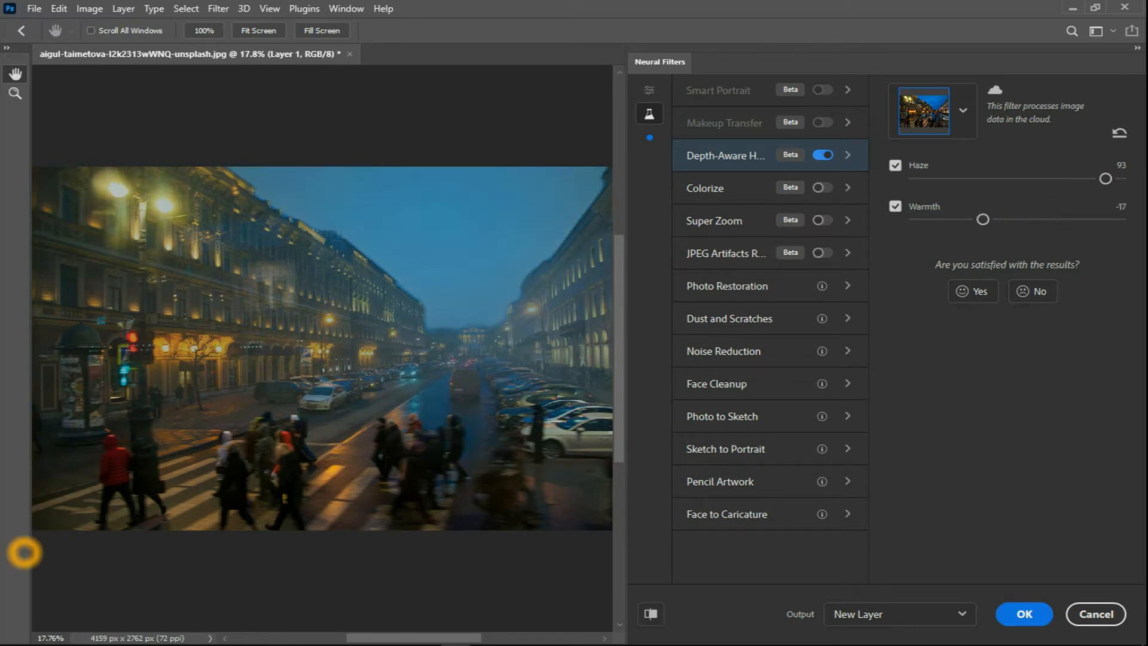
click(650, 614)
click(651, 613)
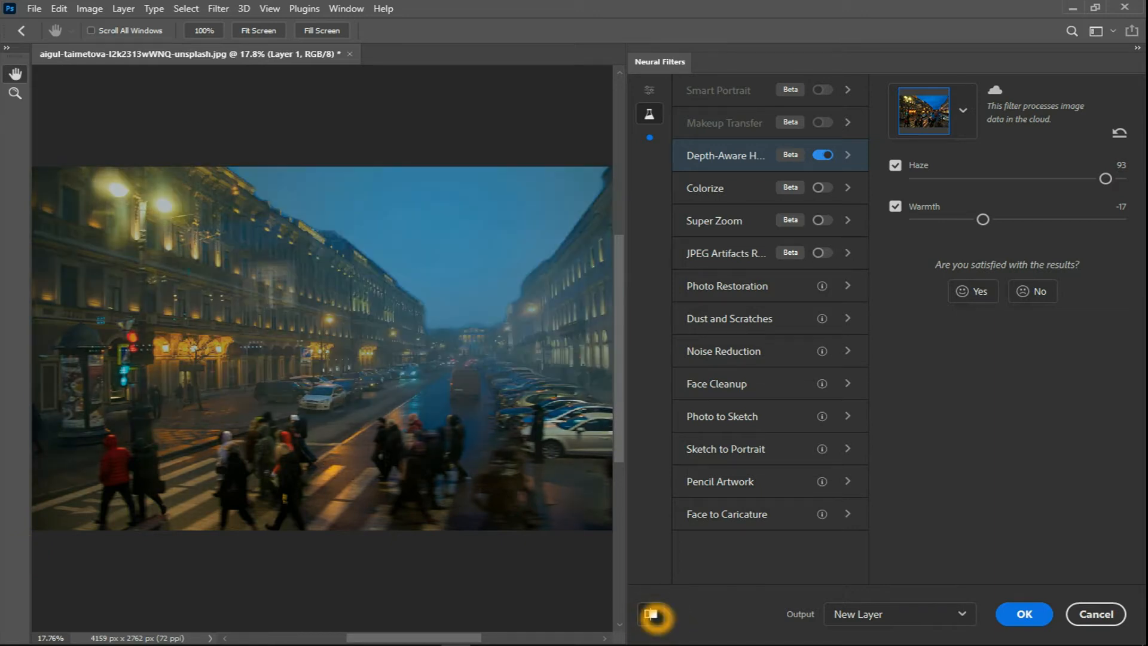
click(651, 613)
click(651, 614)
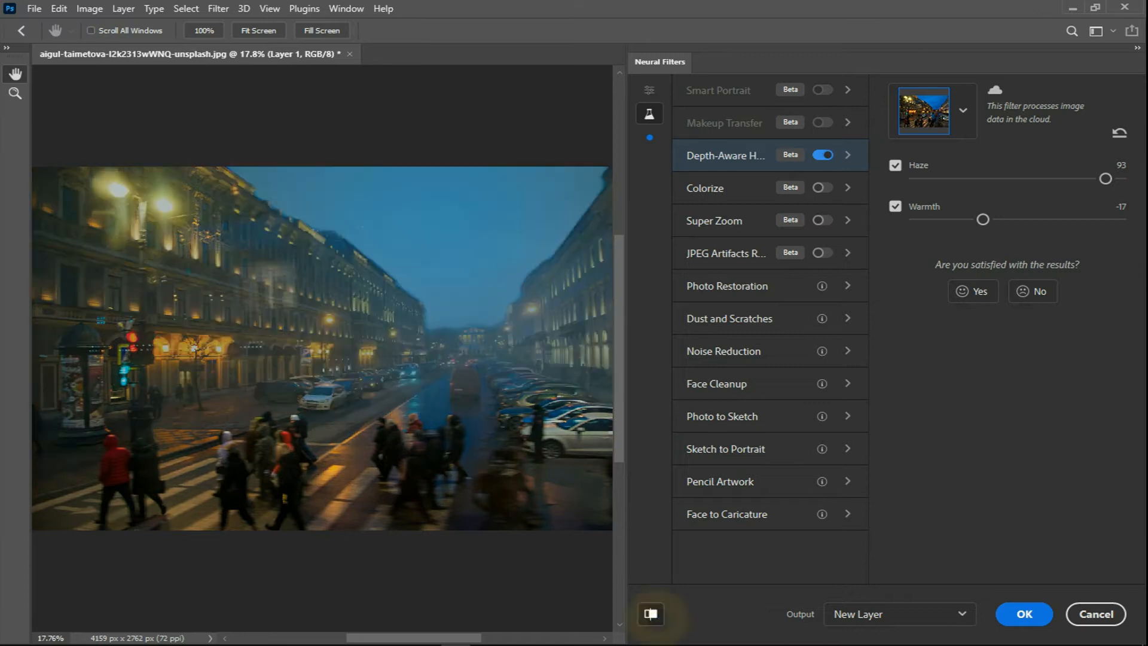
Step: Set the warmth to -1 and compare the filtered preview with the original photo
drag(983, 219, 1016, 219)
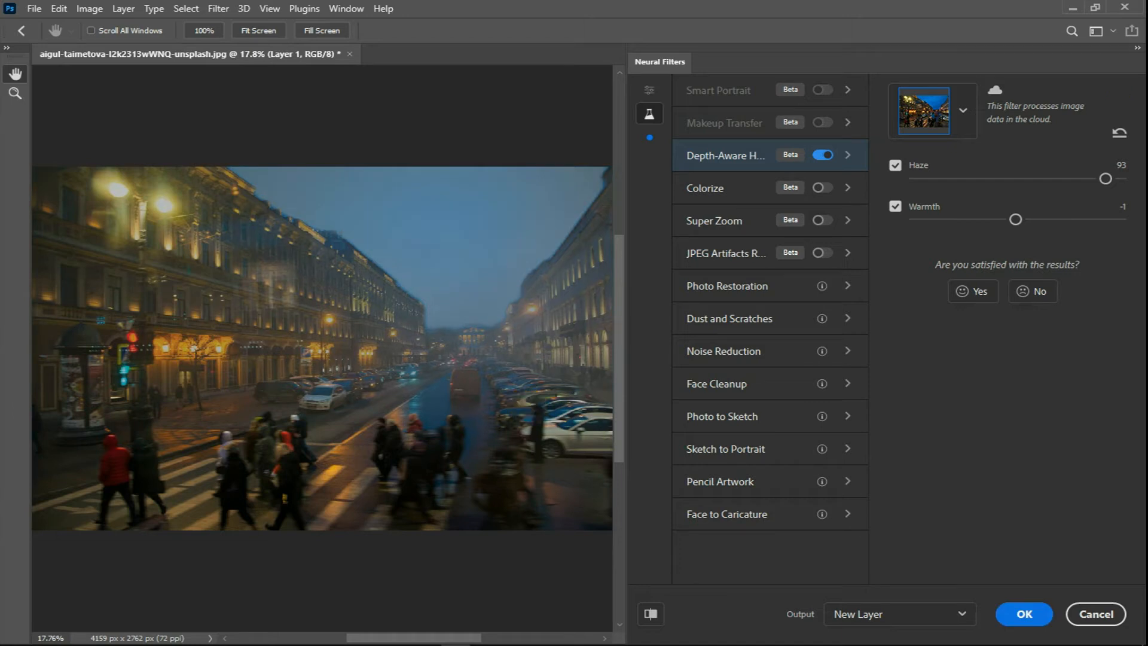
click(651, 614)
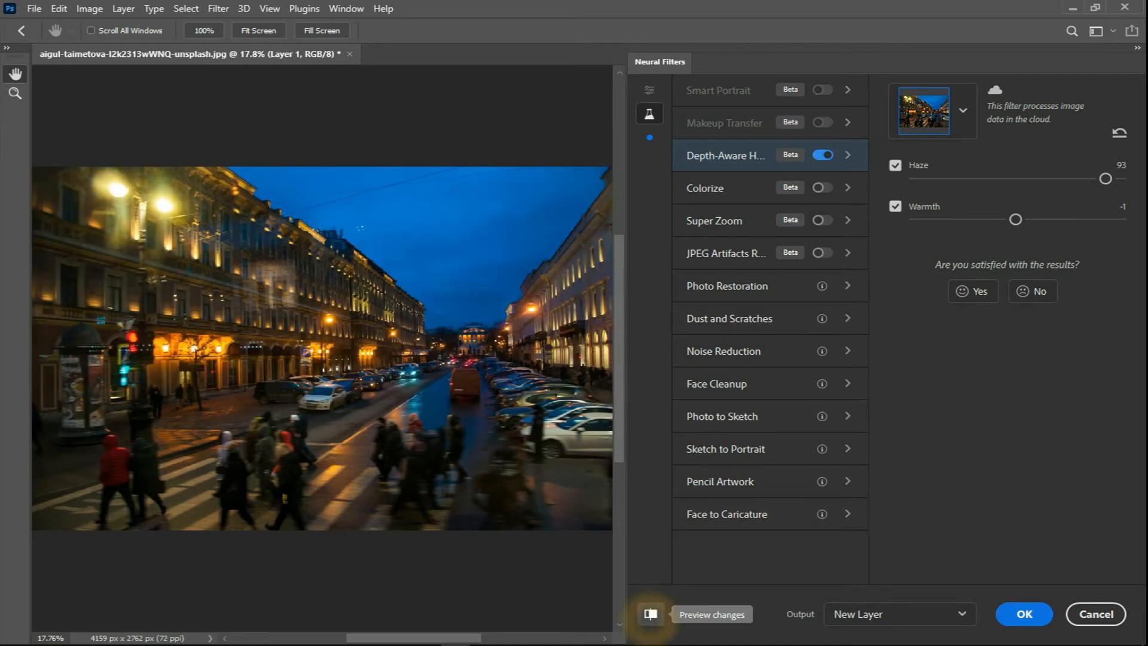
click(650, 614)
Step: Set haze to 80 and warmth to -3, and apply the Depth-Aware Haze filter as a new layer
drag(1105, 178, 1082, 177)
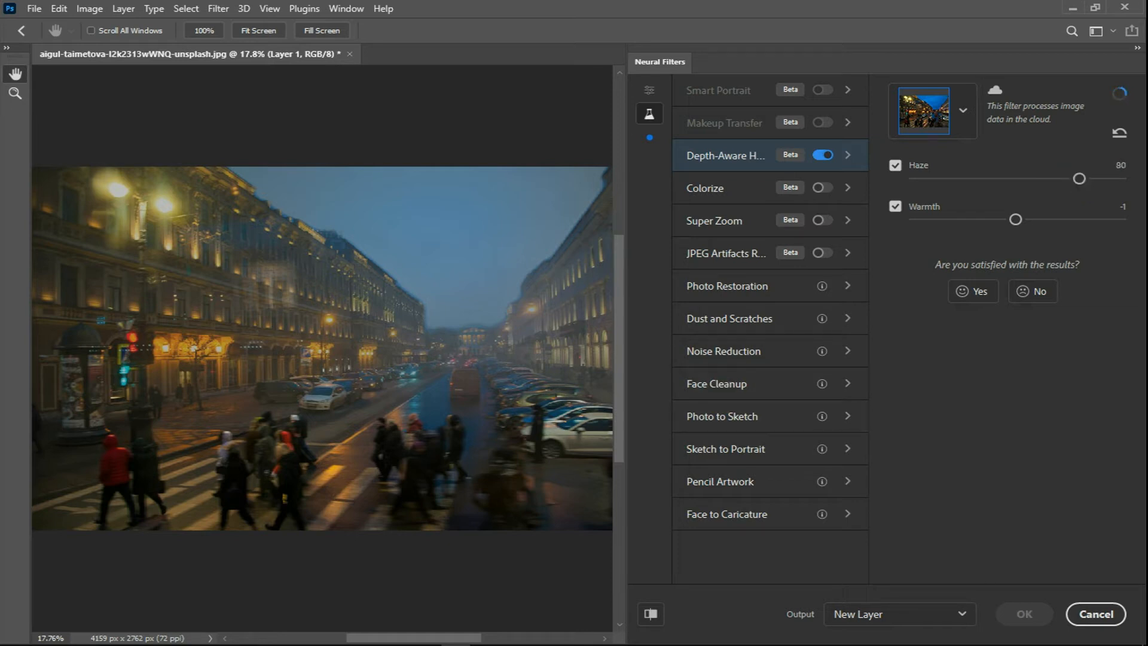
click(502, 318)
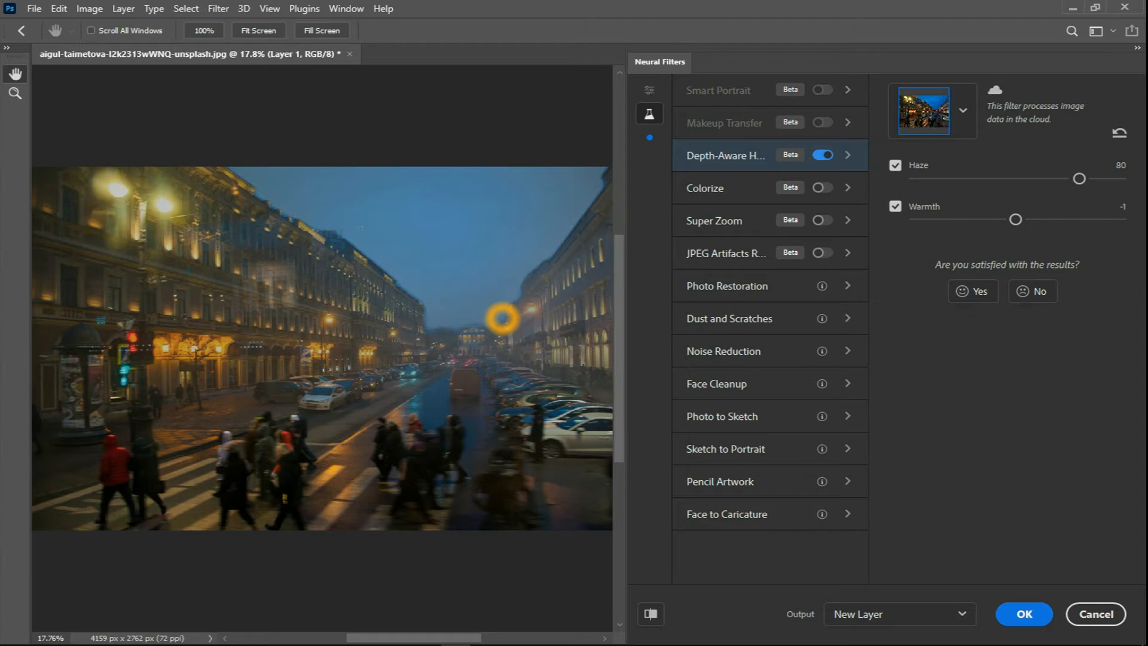
click(650, 613)
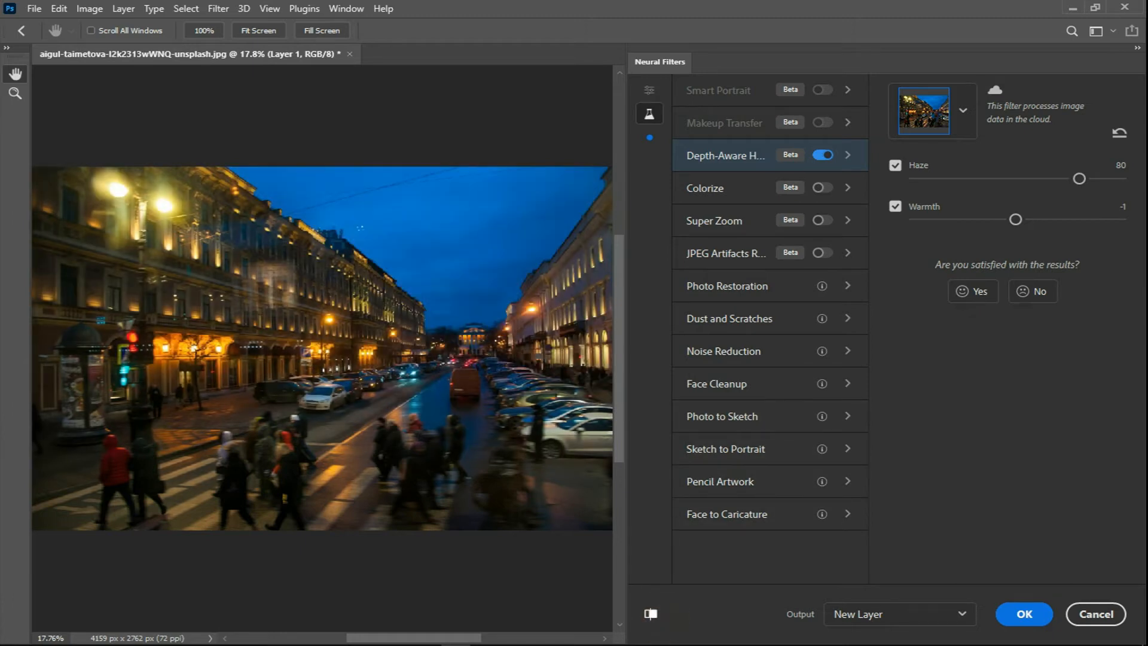
click(650, 614)
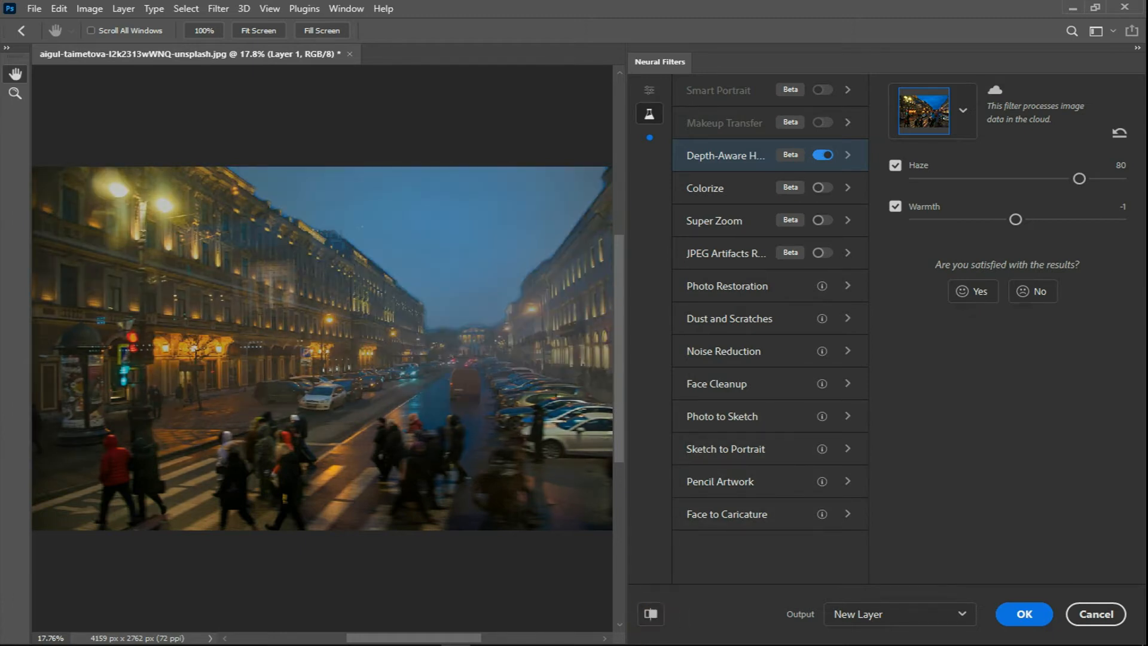
drag(1015, 220, 1014, 219)
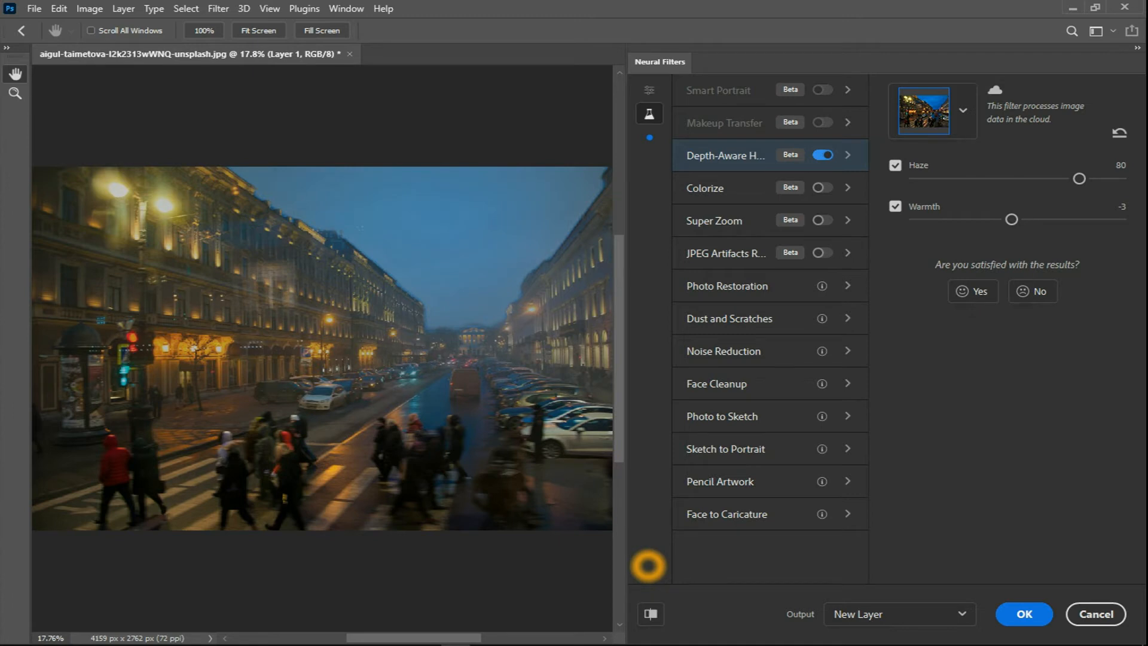
click(1017, 614)
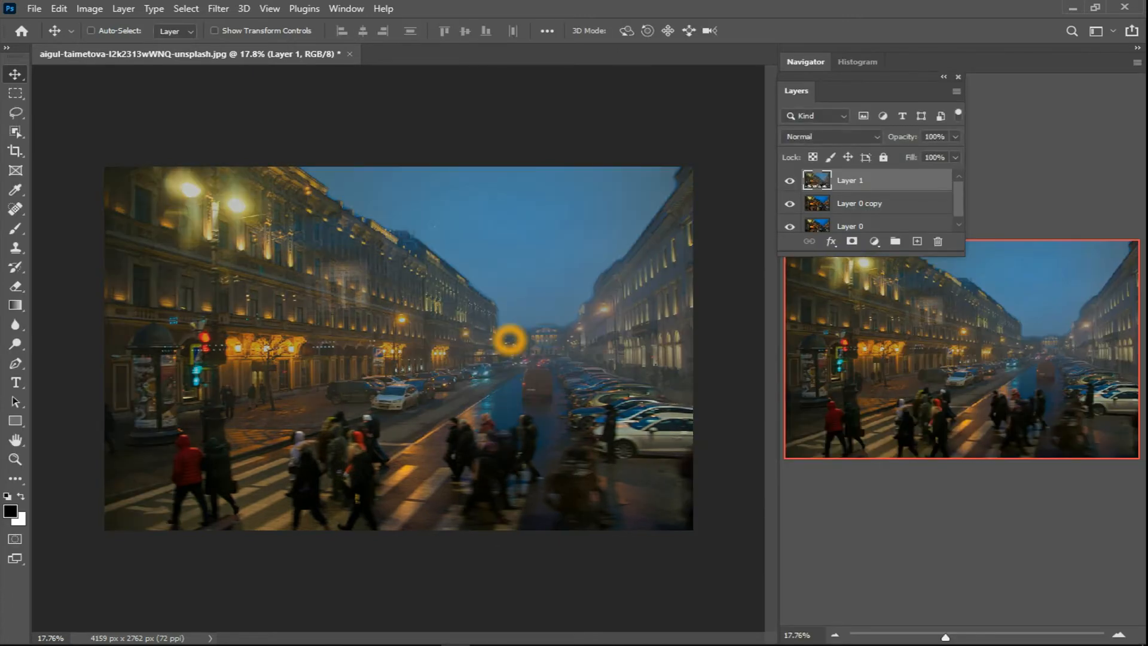
Step: Compare the image with the hazy Layer 1 hidden and shown
key(ctrl+shift+a)
click(789, 180)
click(789, 180)
click(790, 180)
click(789, 180)
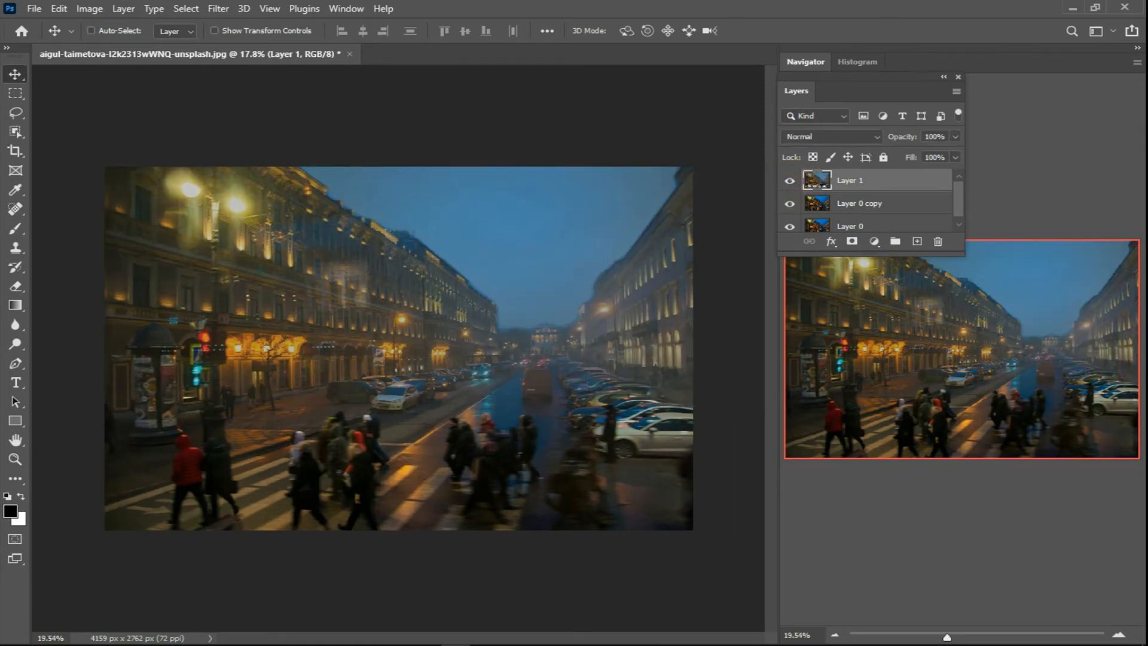
Step: Add a Brightness/Contrast adjustment layer above Layer 1 with brightness 3 and contrast -22
scroll(398, 349, down, 2)
click(874, 241)
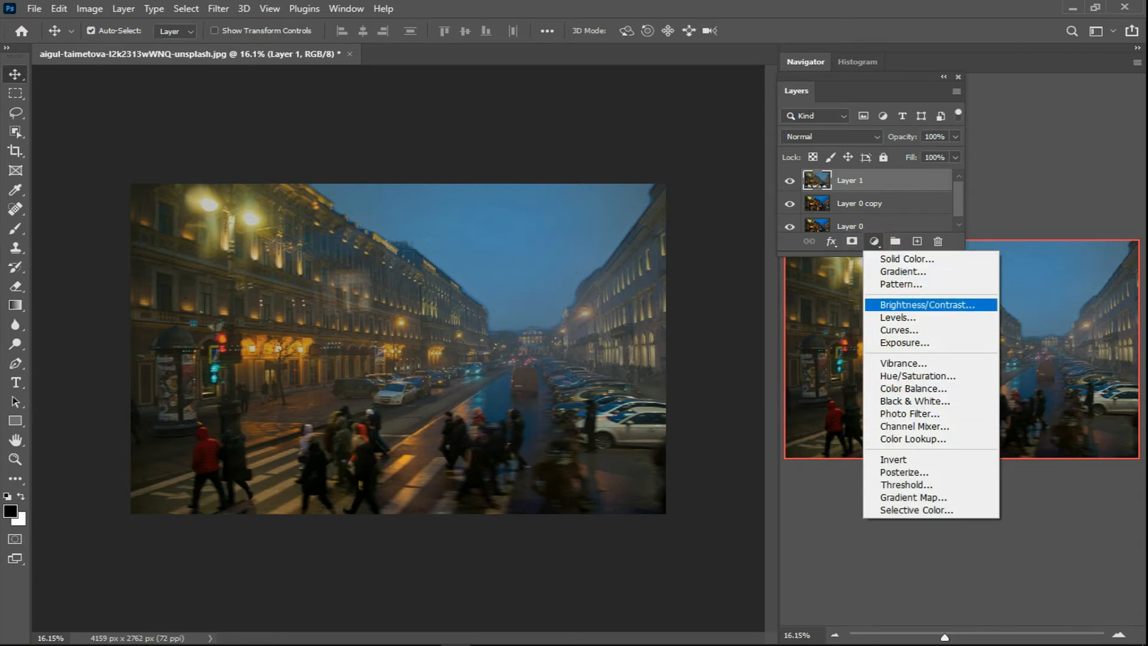
click(915, 304)
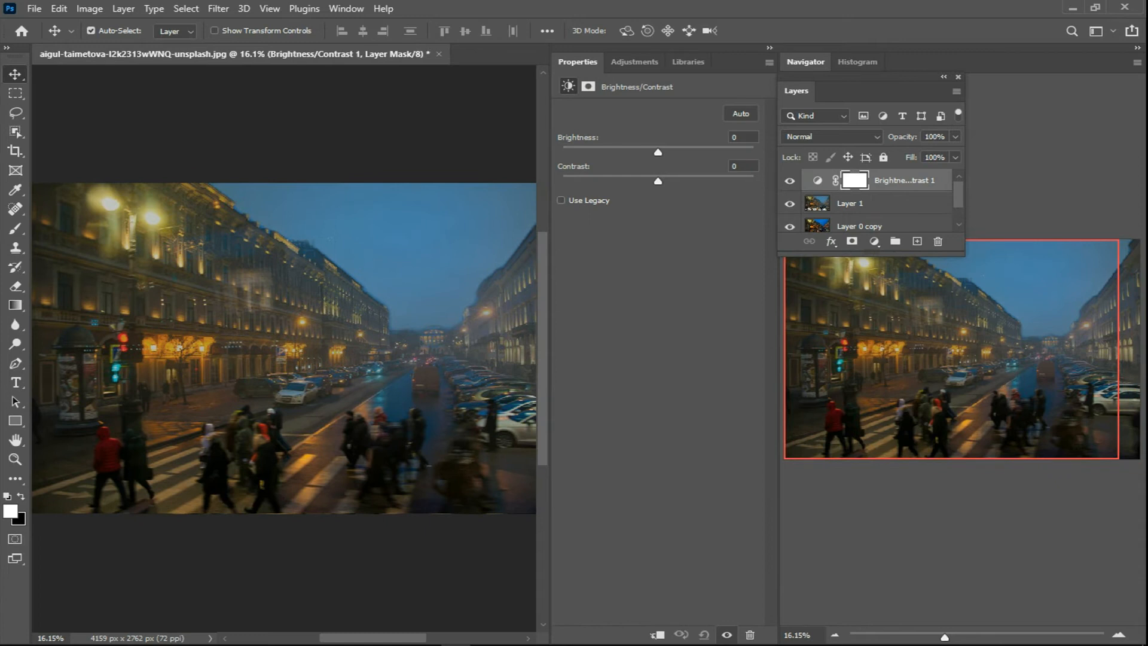
click(658, 180)
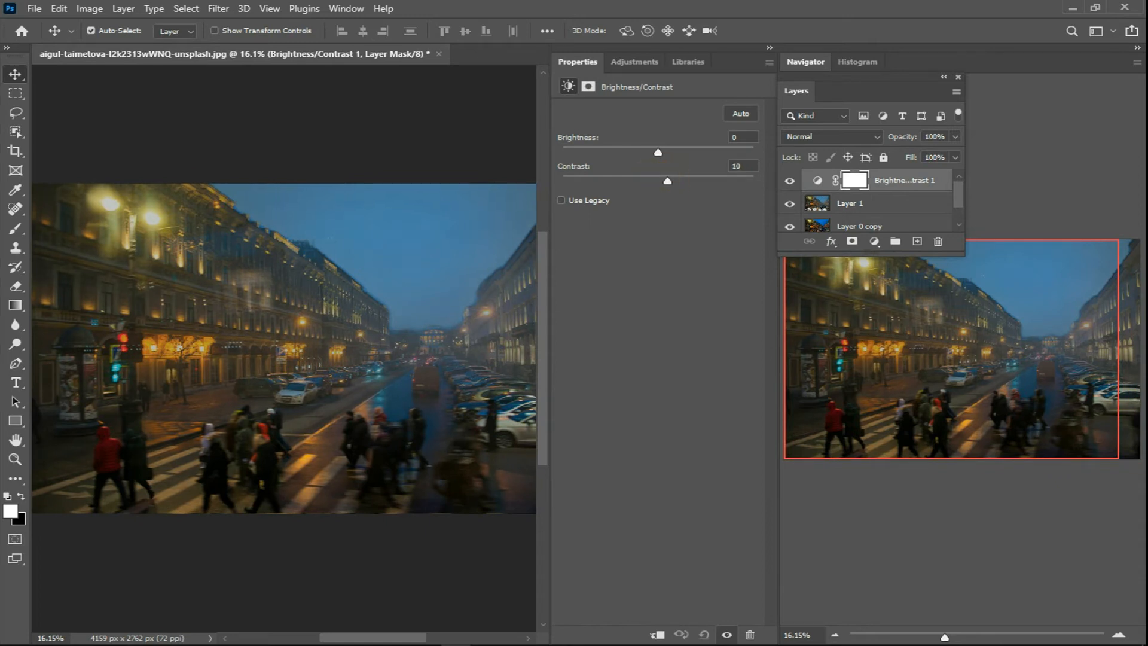
drag(658, 180, 660, 153)
click(451, 404)
Step: Compare the image with the Brightness/Contrast adjustment hidden and shown
click(790, 180)
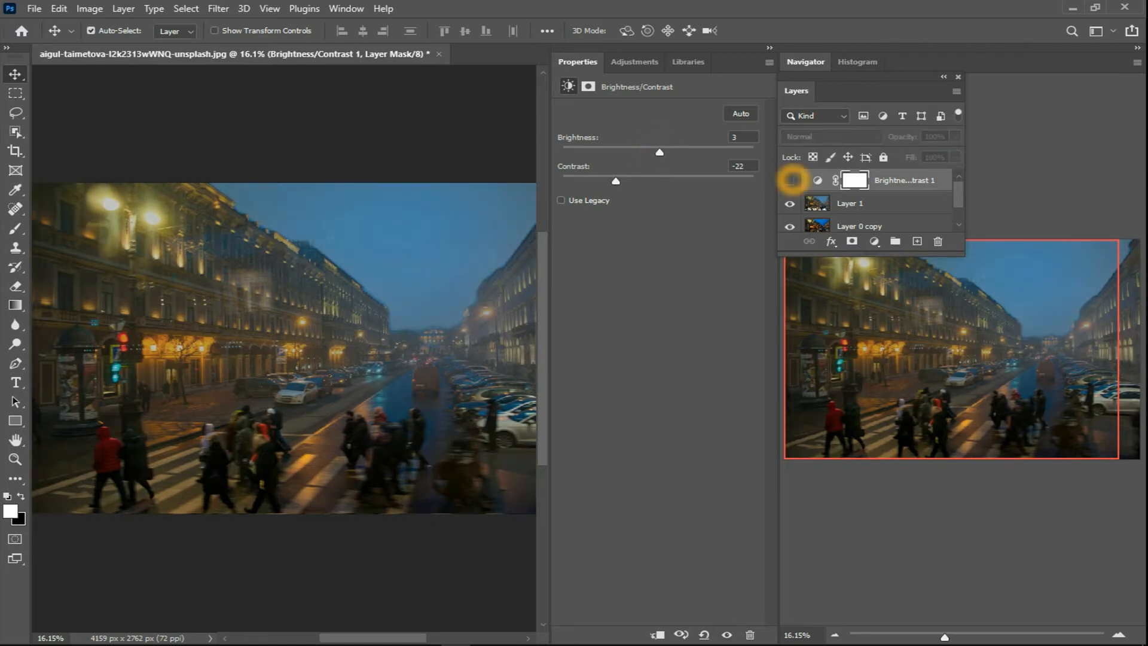
scroll(383, 231, down, 2)
click(382, 231)
scroll(210, 276, up, 1)
click(210, 276)
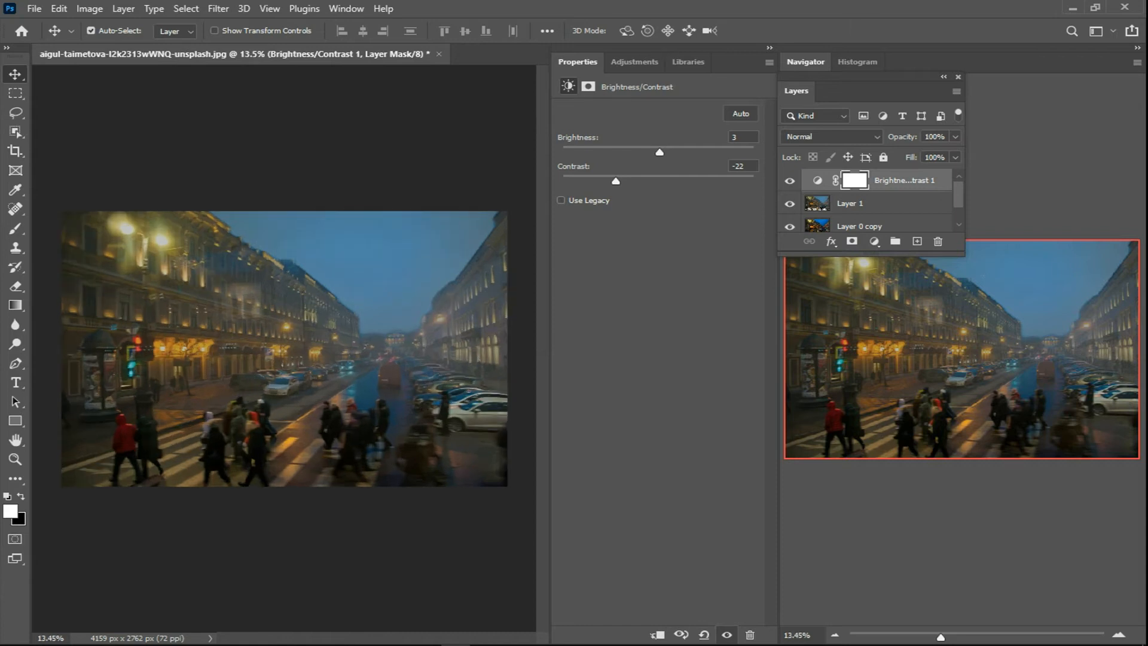
Step: Check the image with Layer 1 hidden and shown, and set the adjustment's contrast to -18
click(790, 203)
click(790, 204)
drag(244, 309, 323, 305)
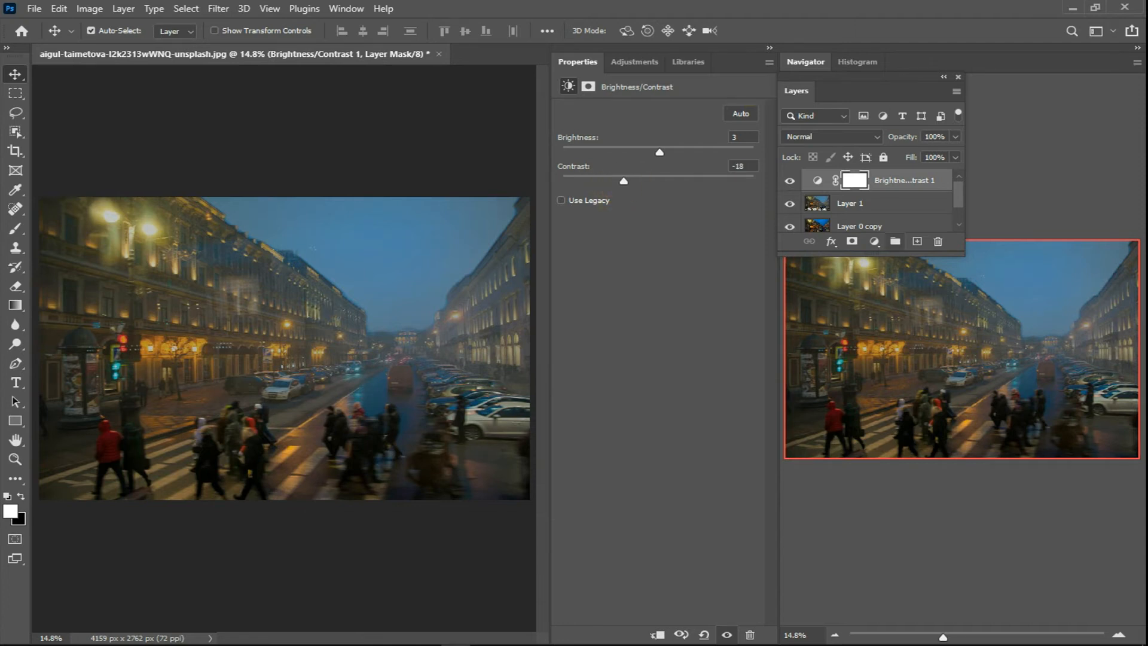
Step: Add a Color Balance adjustment layer with midtones Cyan-Red +9, Magenta-Green +9 and Yellow-Blue -2
click(875, 241)
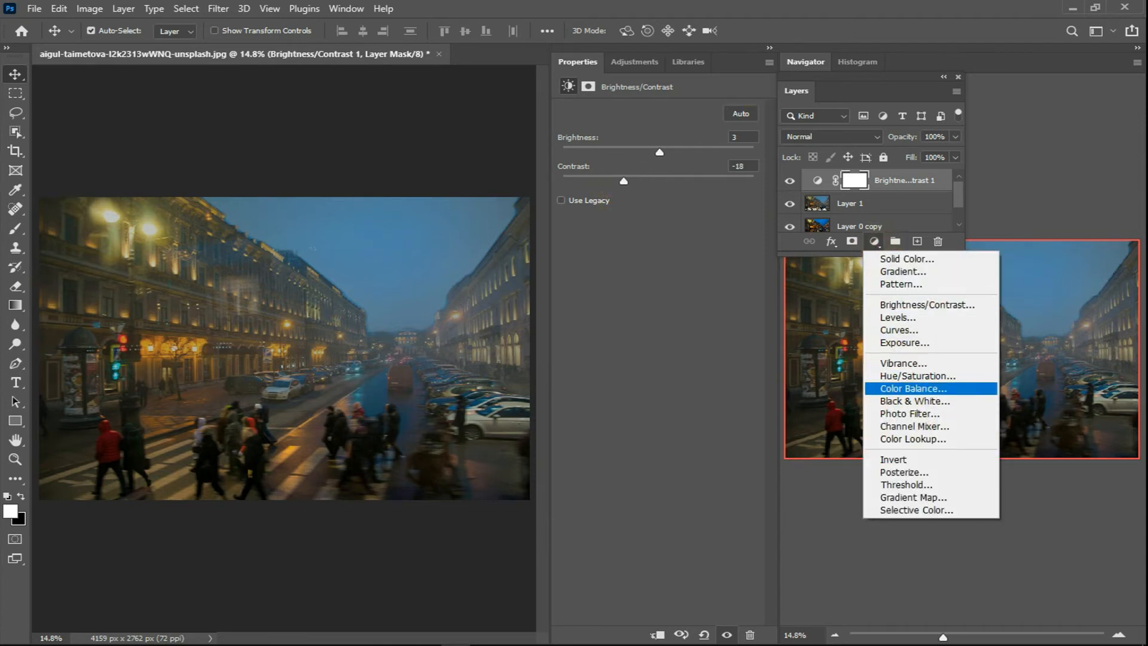
click(923, 389)
drag(637, 144, 636, 194)
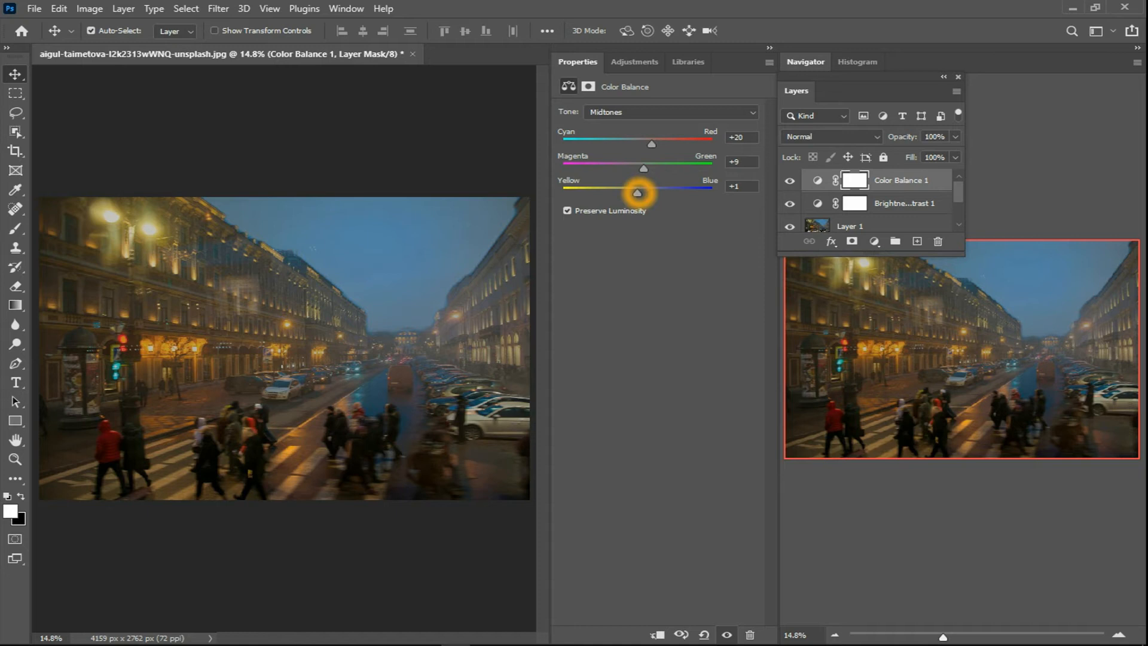
drag(638, 193, 636, 192)
drag(652, 144, 646, 144)
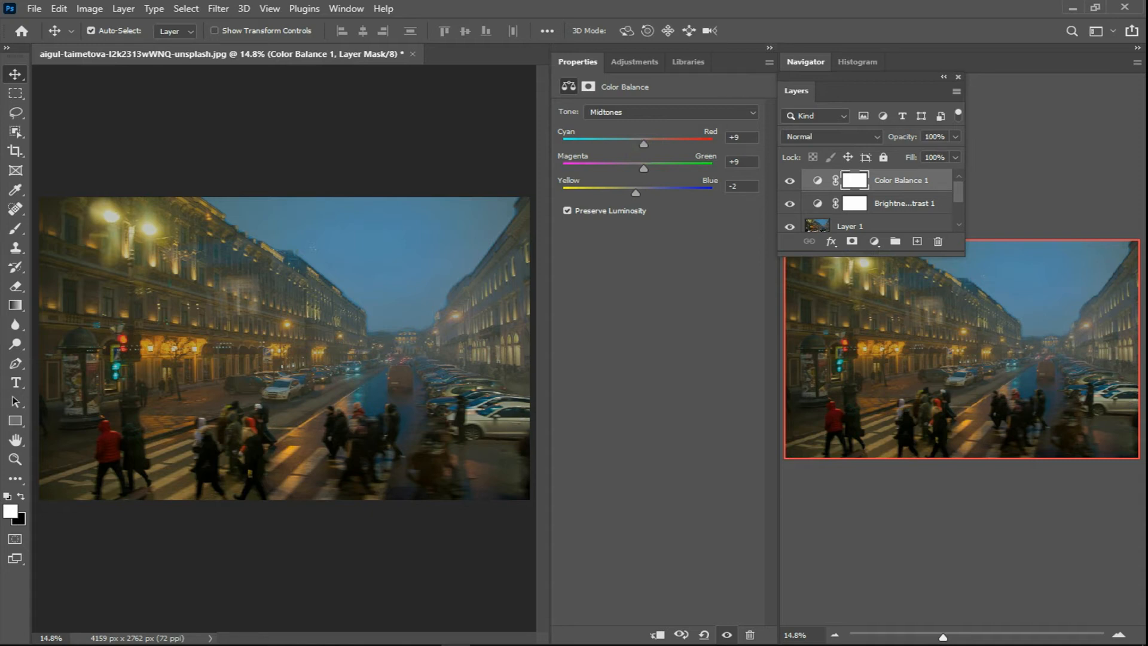
Step: Compare the color-balanced image with the hazy Layer 1 hidden and shown, and look through the layer stack
click(792, 227)
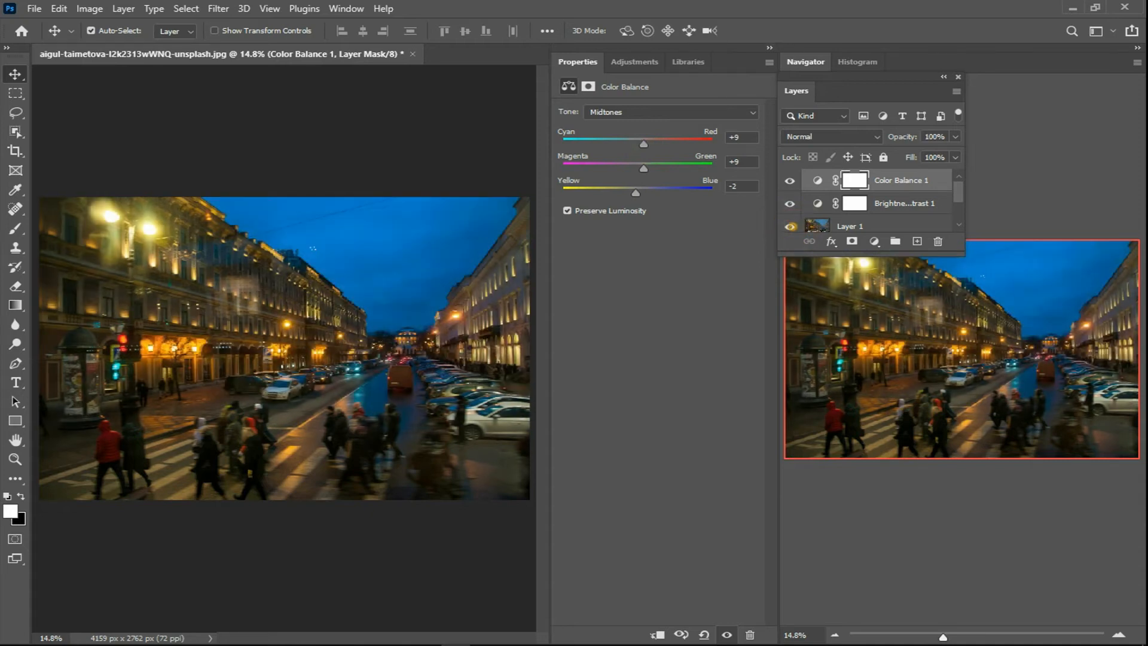
click(792, 226)
scroll(328, 323, up, 1)
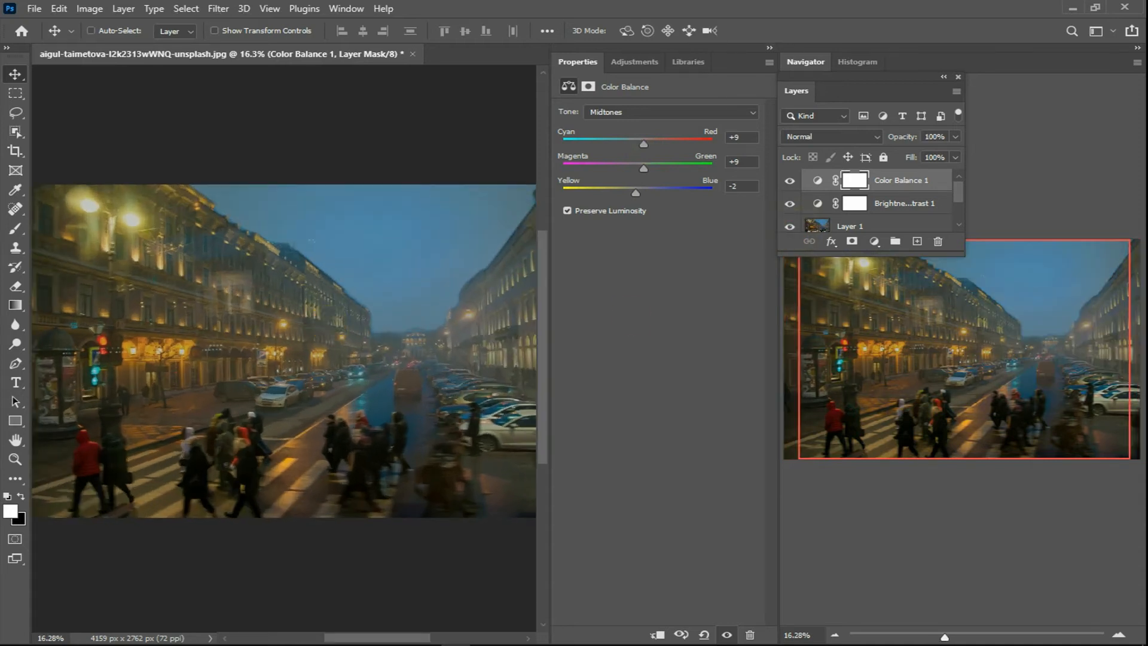
scroll(870, 203, down, 3)
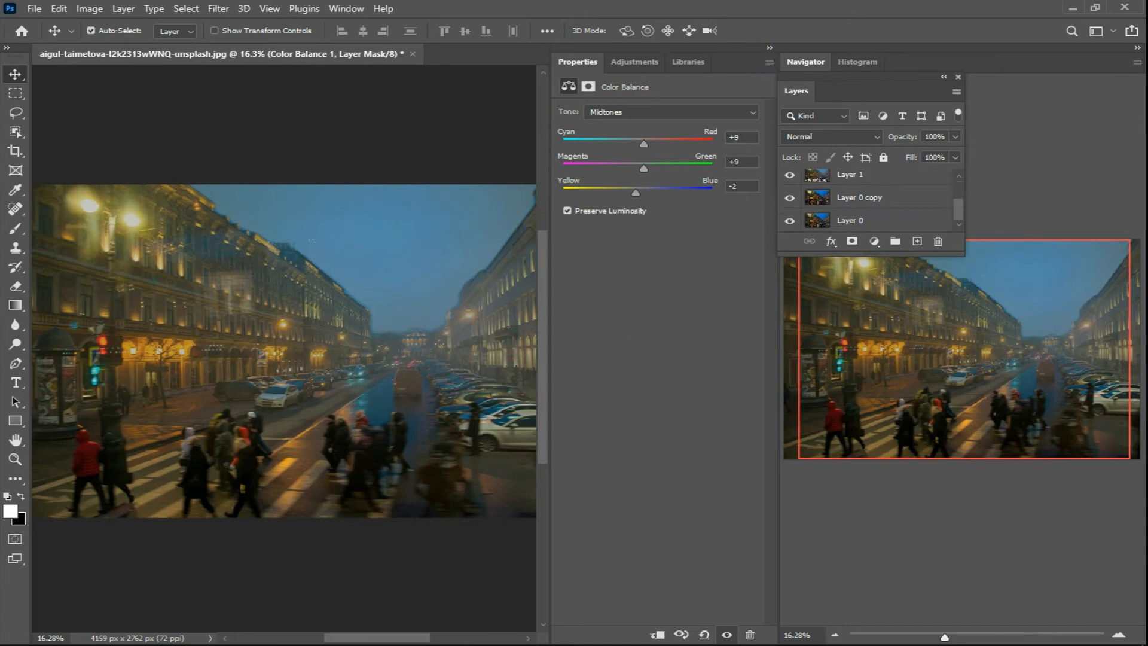
Step: Close the Properties, Adjustments and Libraries panels to free up canvas space
click(769, 62)
click(795, 112)
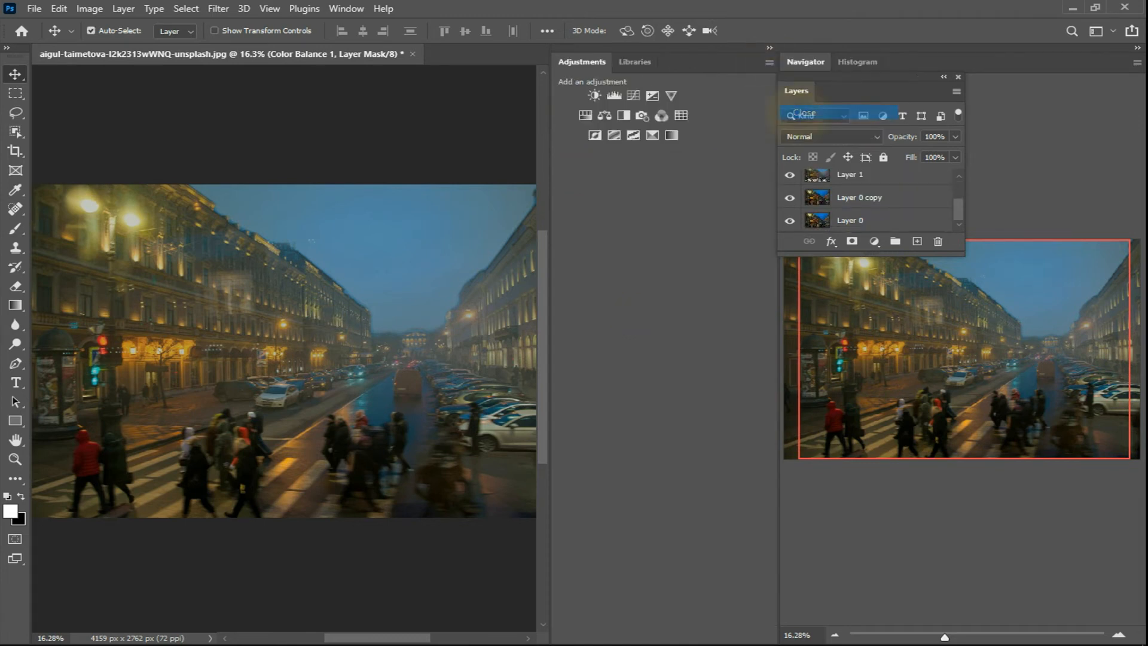
click(769, 61)
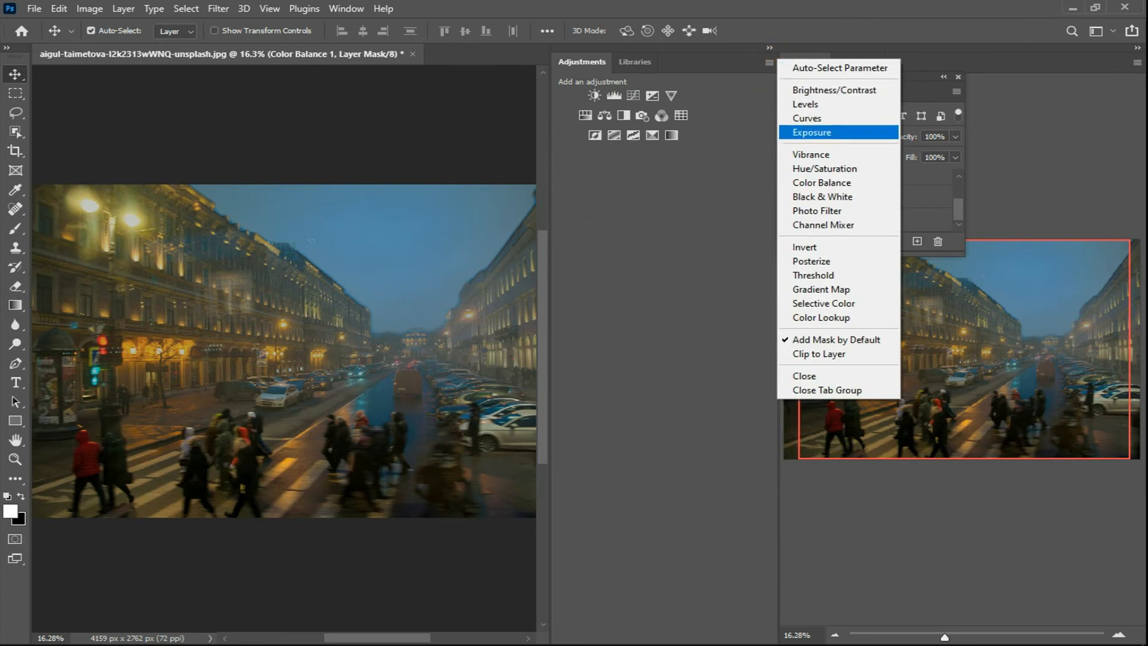
click(807, 375)
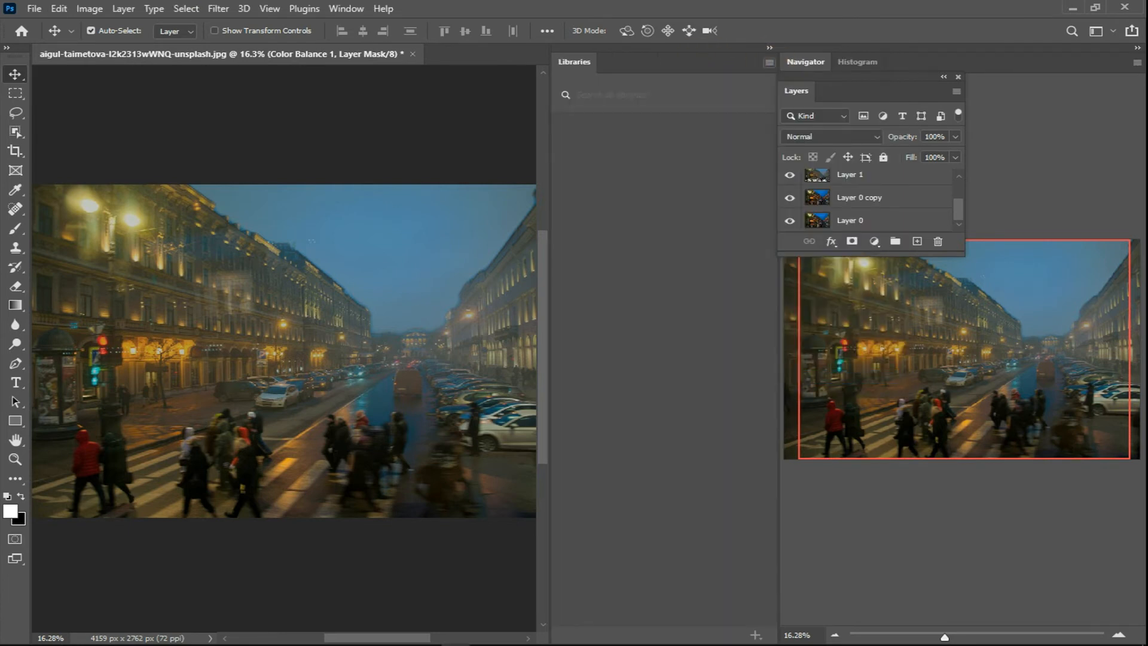
click(769, 62)
click(820, 154)
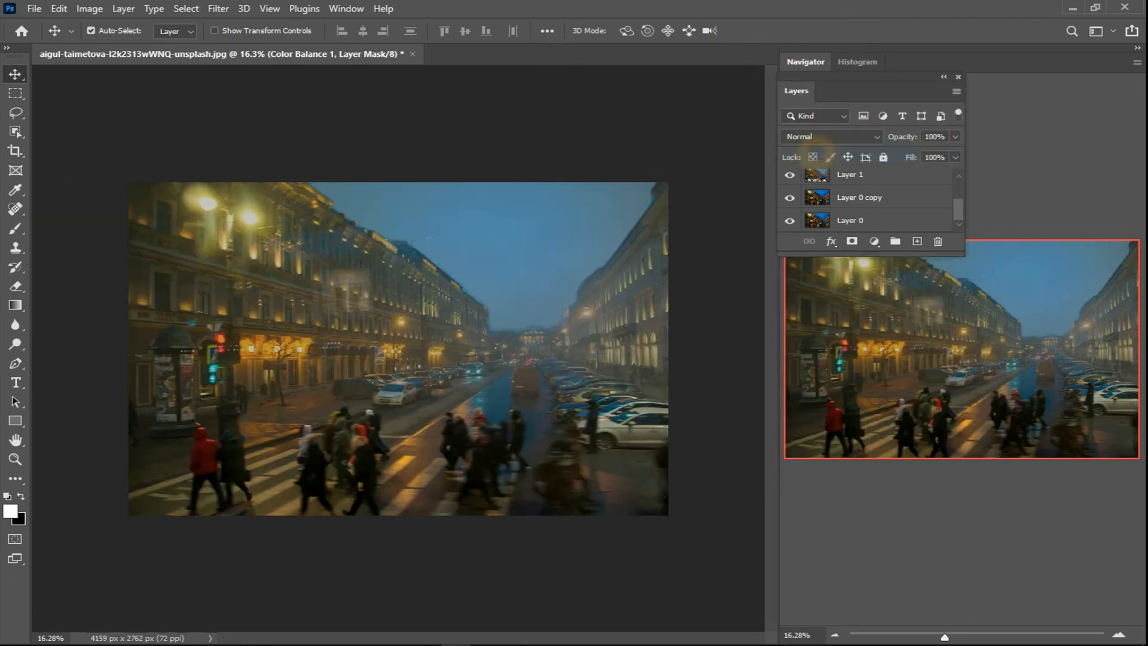
Step: Move the Layers panel over the canvas and lengthen it to show every layer
drag(876, 78, 682, 77)
drag(698, 255, 708, 411)
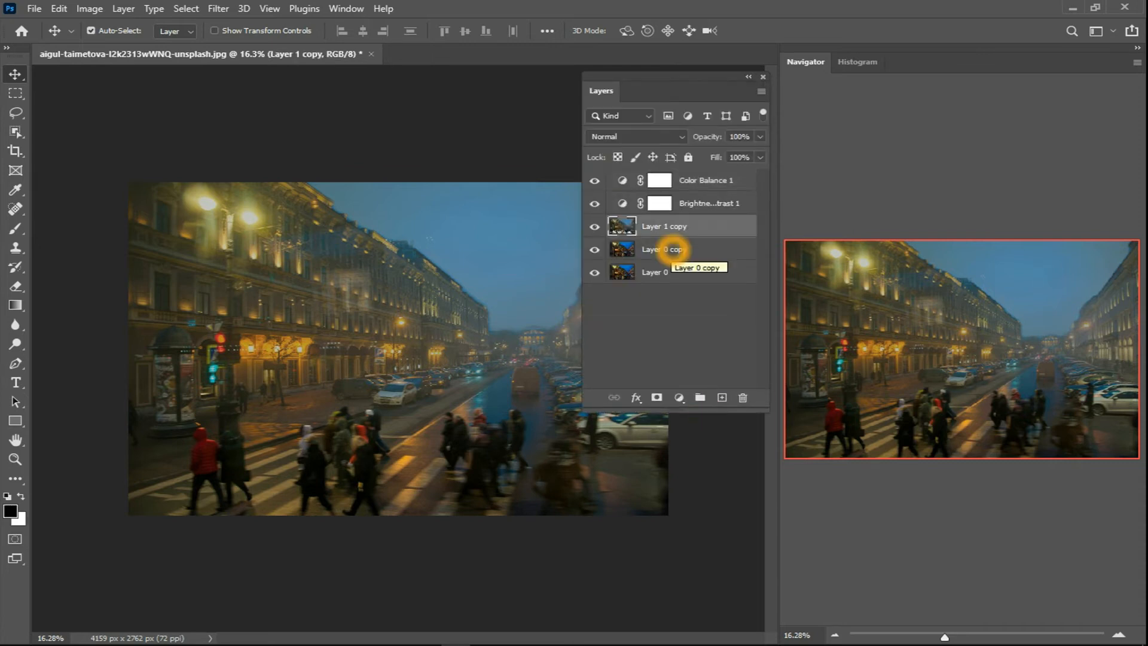
Step: Duplicate Layer 1 copy and convert the duplicate, Layer 1 copy 2, to a Smart Object
right_click(705, 226)
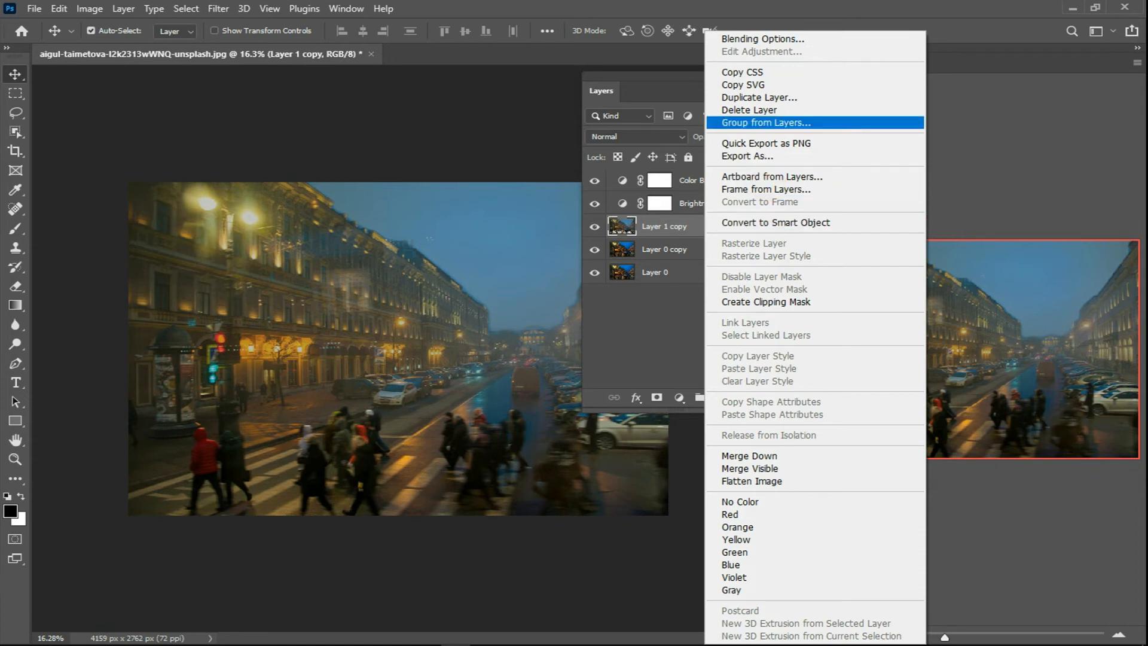
click(758, 97)
key(Return)
click(708, 226)
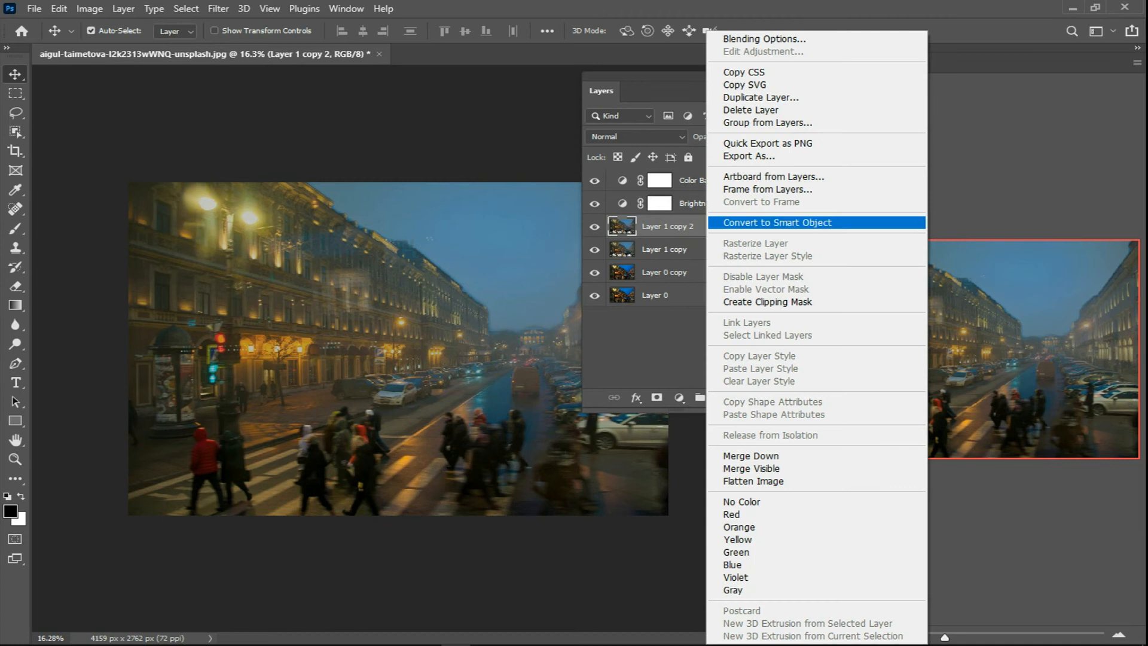
click(744, 224)
Step: Apply a light Gaussian Blur smart filter to Layer 1 copy 2, checking the preview off and on
click(153, 9)
mouse_move(186, 8)
click(307, 197)
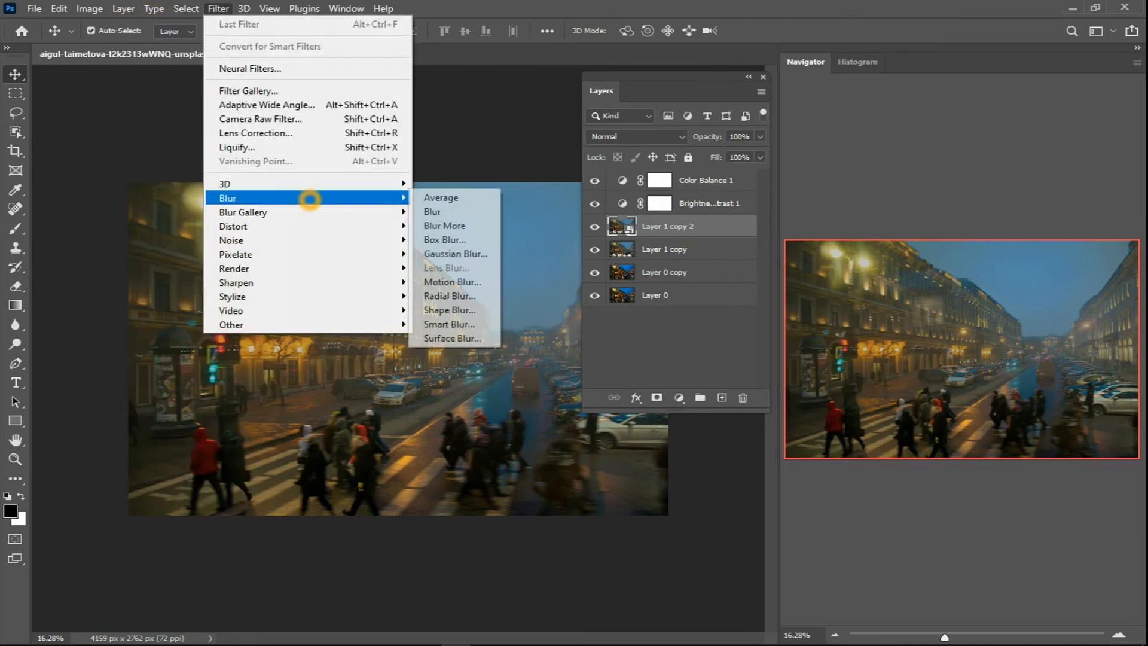
click(454, 253)
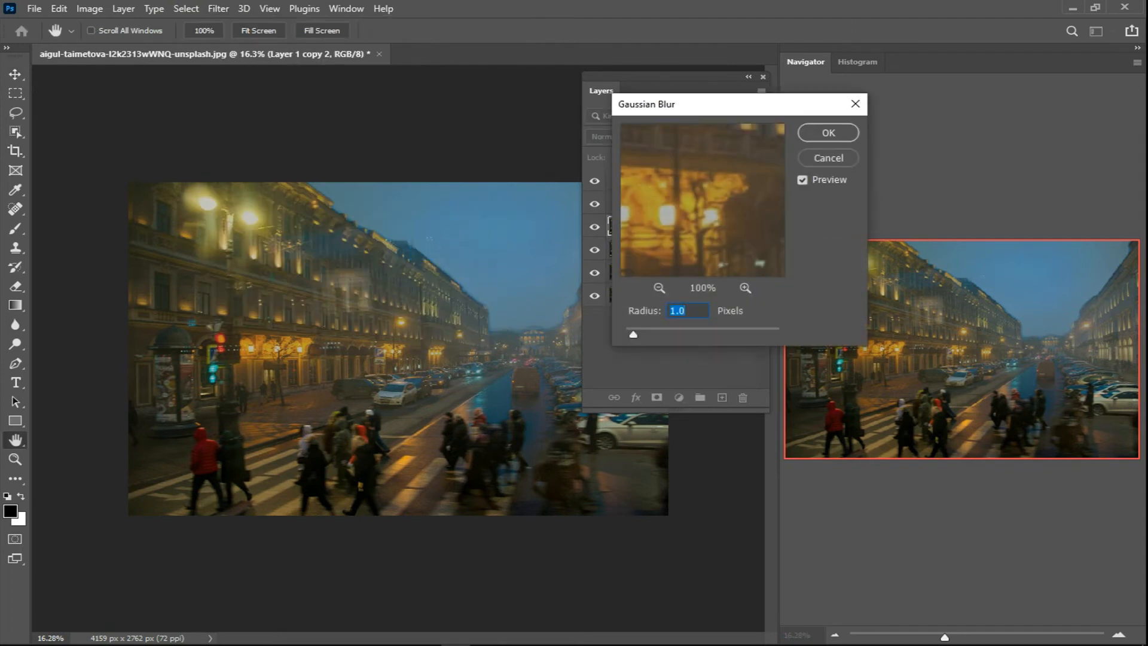
drag(633, 334, 654, 334)
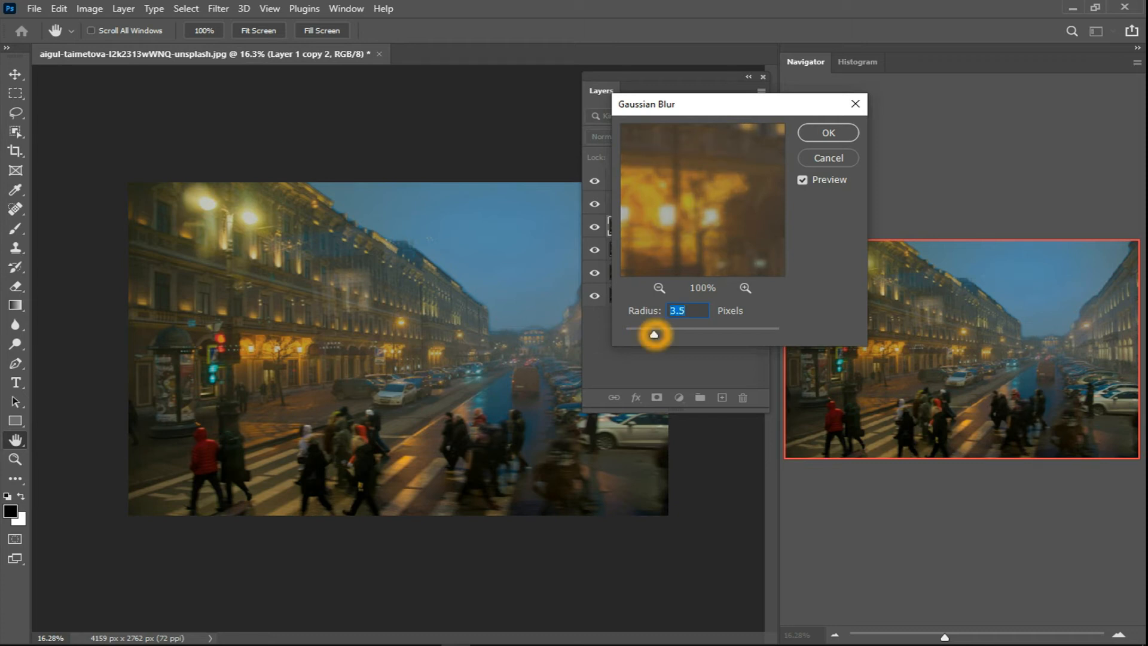
click(803, 181)
click(804, 181)
drag(656, 333, 658, 333)
click(828, 133)
click(441, 307)
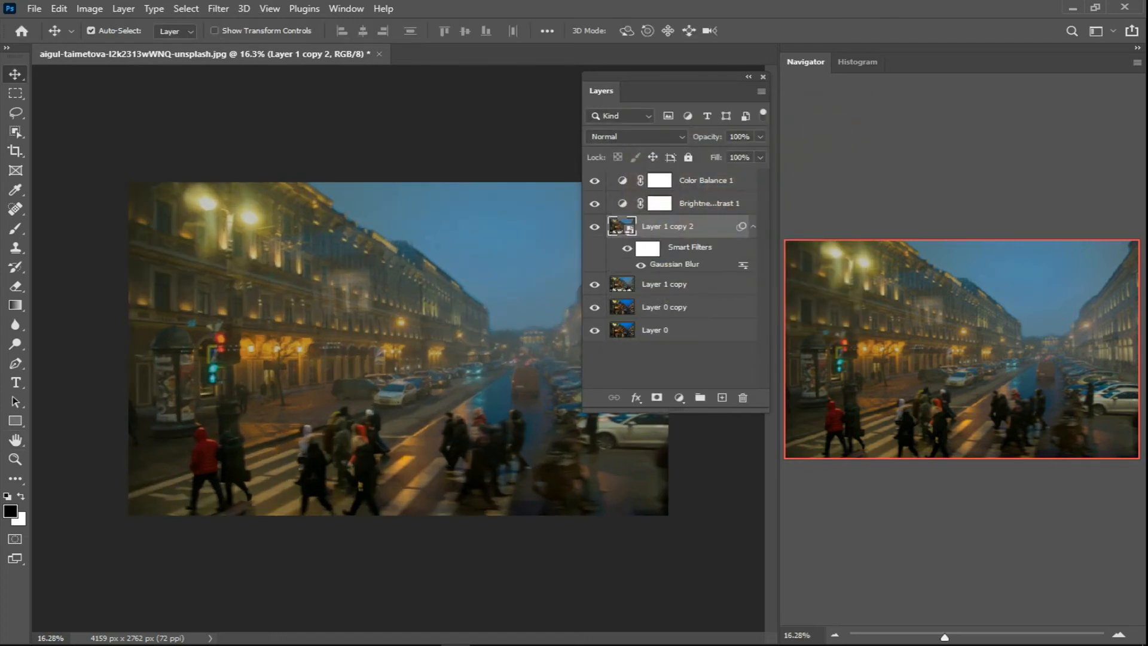
click(648, 248)
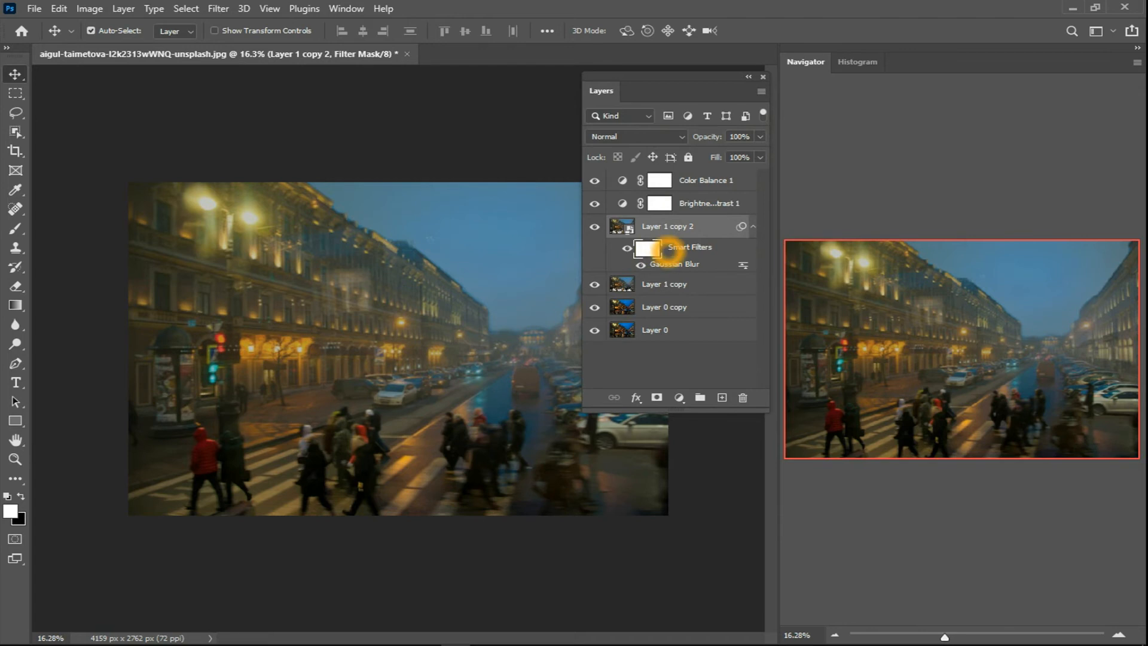
key(ctrl+i)
key(ctrl+i)
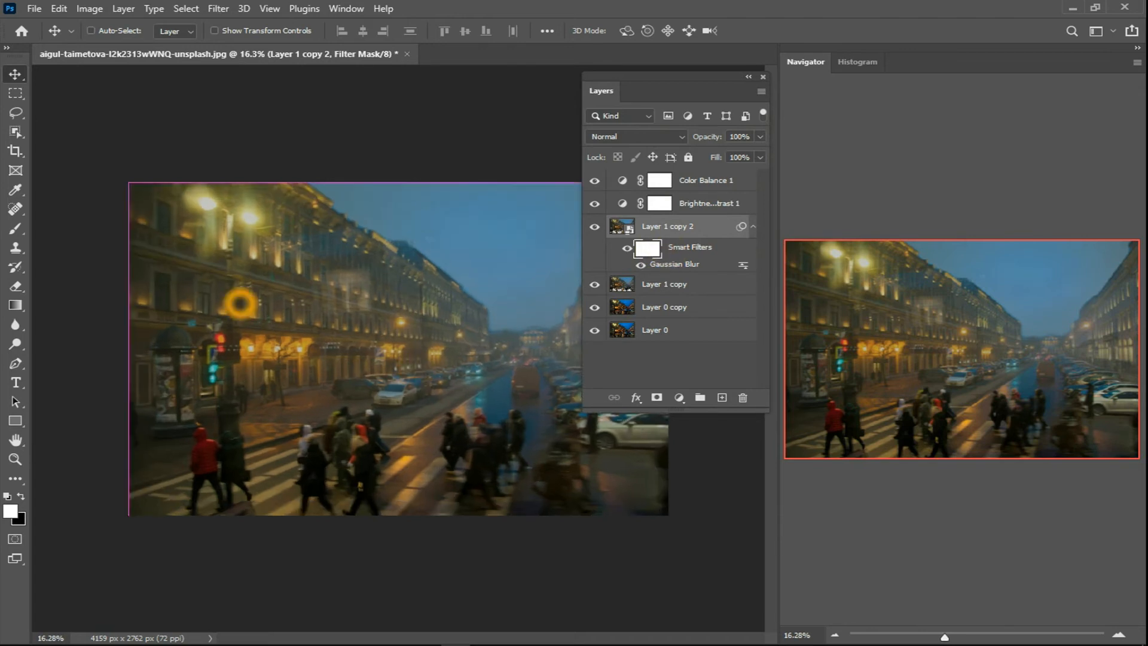
Step: Paint black on the smart filter mask with the 1900 px soft brush along the lower part of the street, masking the blur there
click(654, 248)
click(652, 248)
click(16, 228)
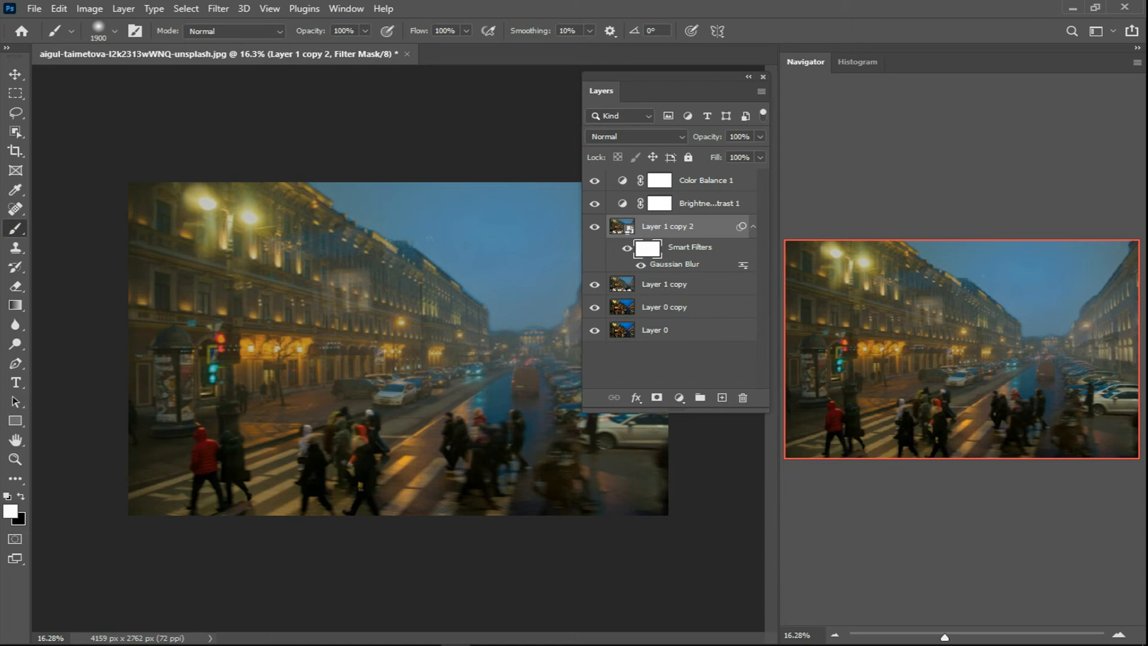
click(21, 497)
click(332, 425)
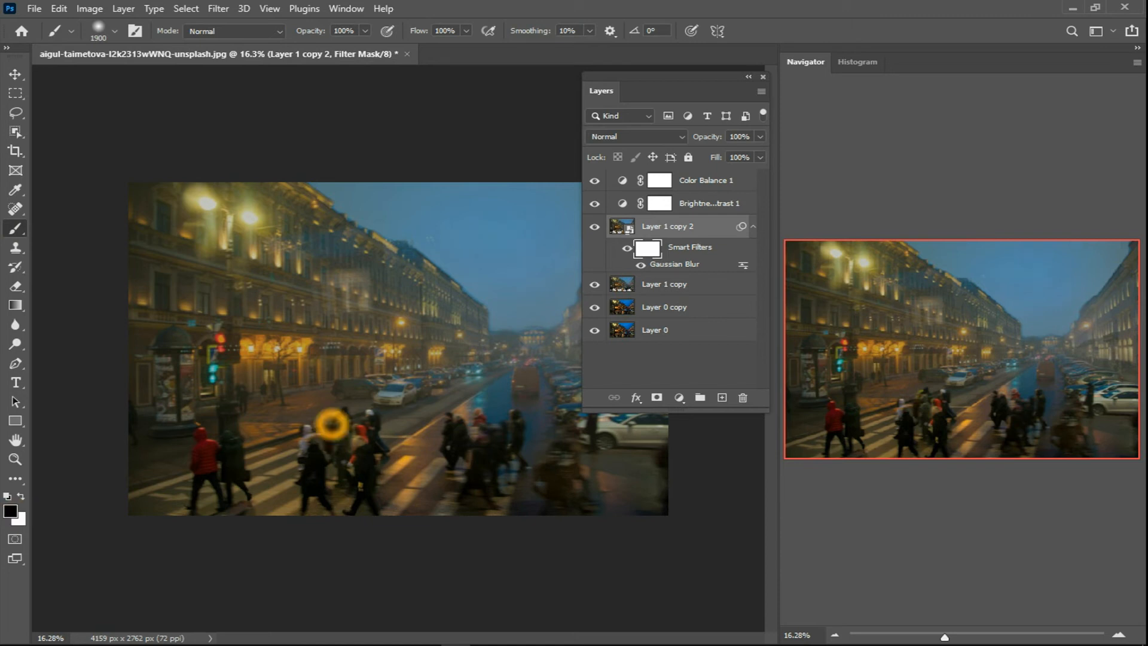
click(191, 486)
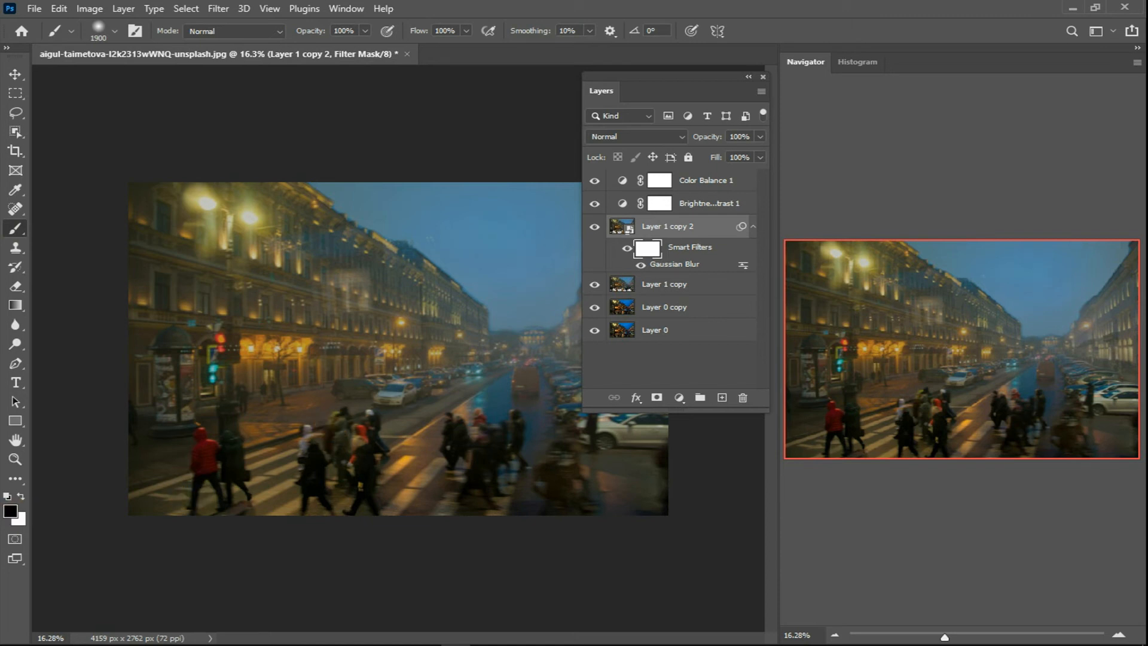
click(649, 497)
click(615, 264)
click(640, 501)
Step: Compare the image with the blurred Layer 1 copy 2 hidden and shown, and inspect it at several magnifications
scroll(331, 474, down, 6)
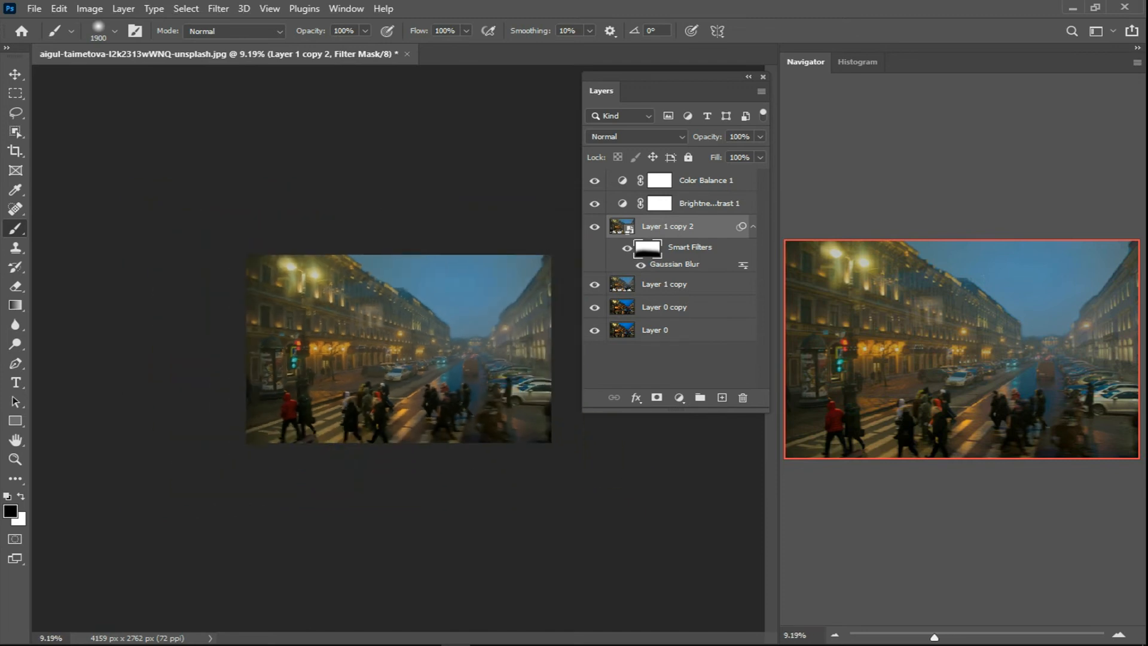
click(595, 227)
click(595, 227)
click(595, 227)
scroll(400, 350, up, 2)
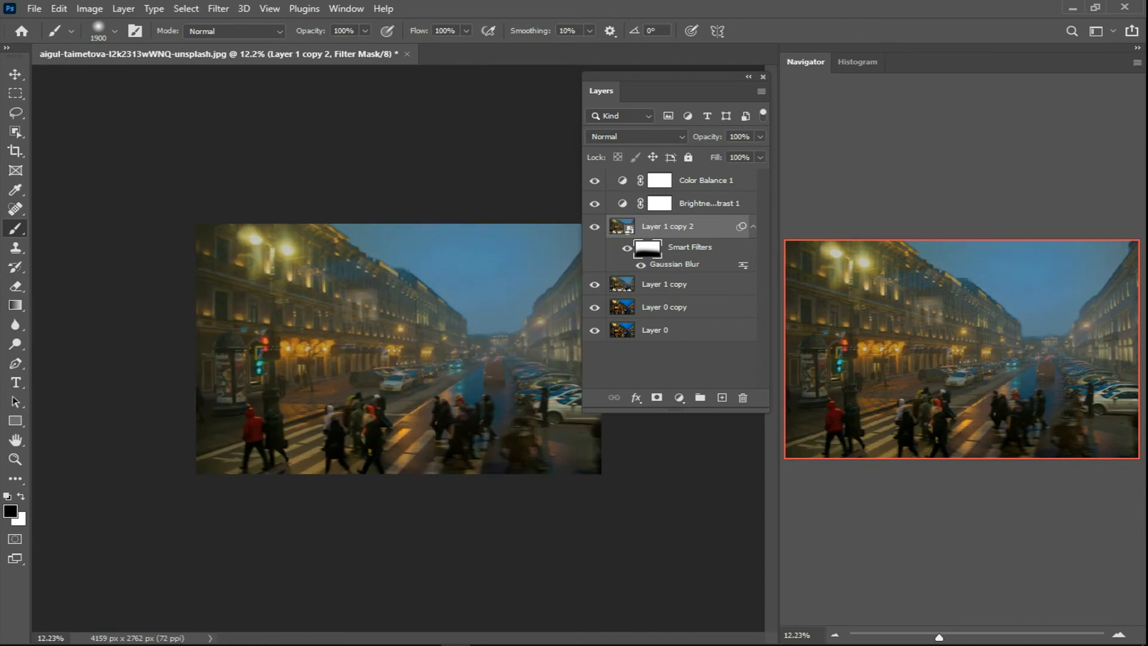
click(15, 74)
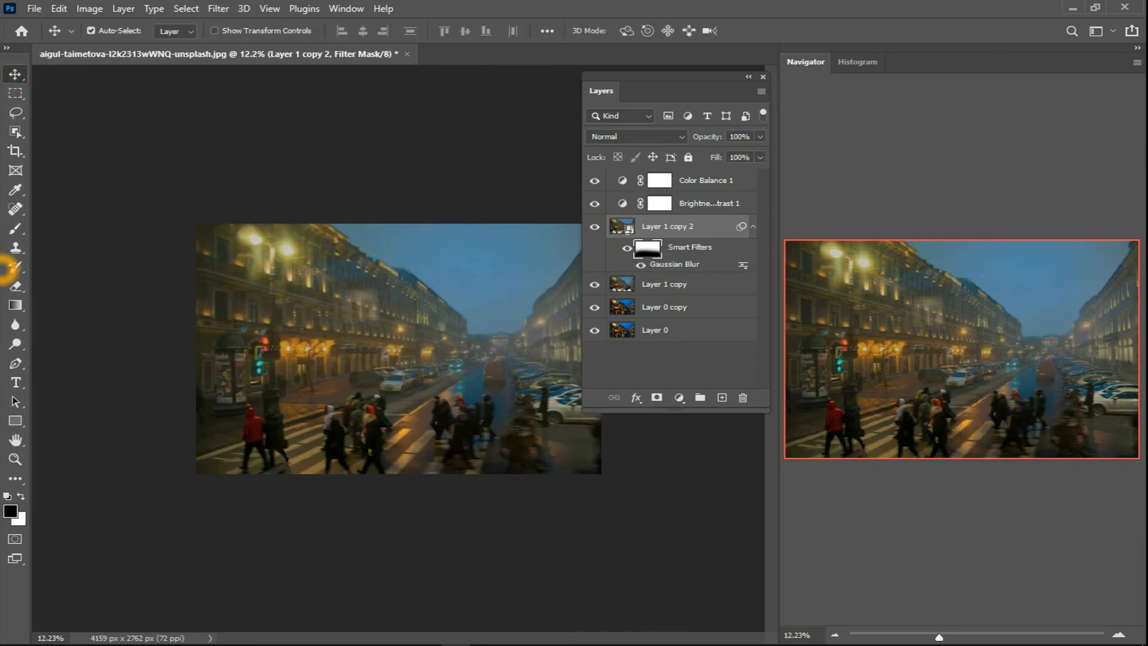
key(ctrl+minus)
key(ctrl+plus)
scroll(405, 332, up, 3)
scroll(405, 332, down, 8)
scroll(405, 332, up, 5)
key(ctrl+plus)
key(ctrl+minus)
Step: Group all layers from Color Balance 1 down to Layer 0 copy, leaving Layer 0 outside the group
click(687, 182)
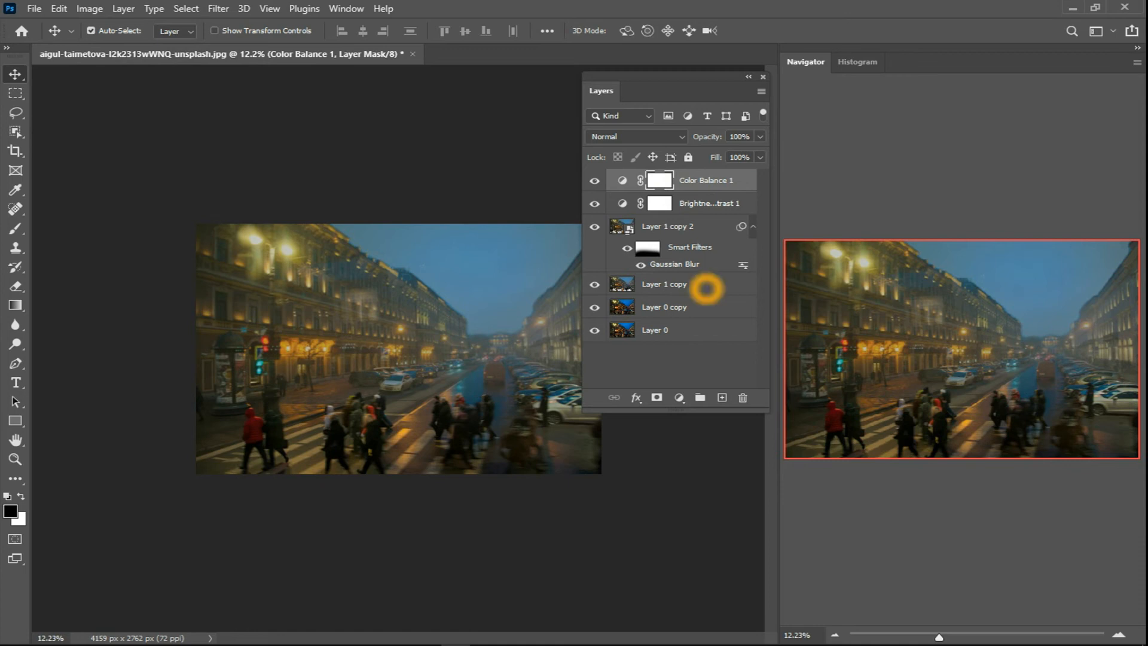
shift+click(705, 307)
click(701, 397)
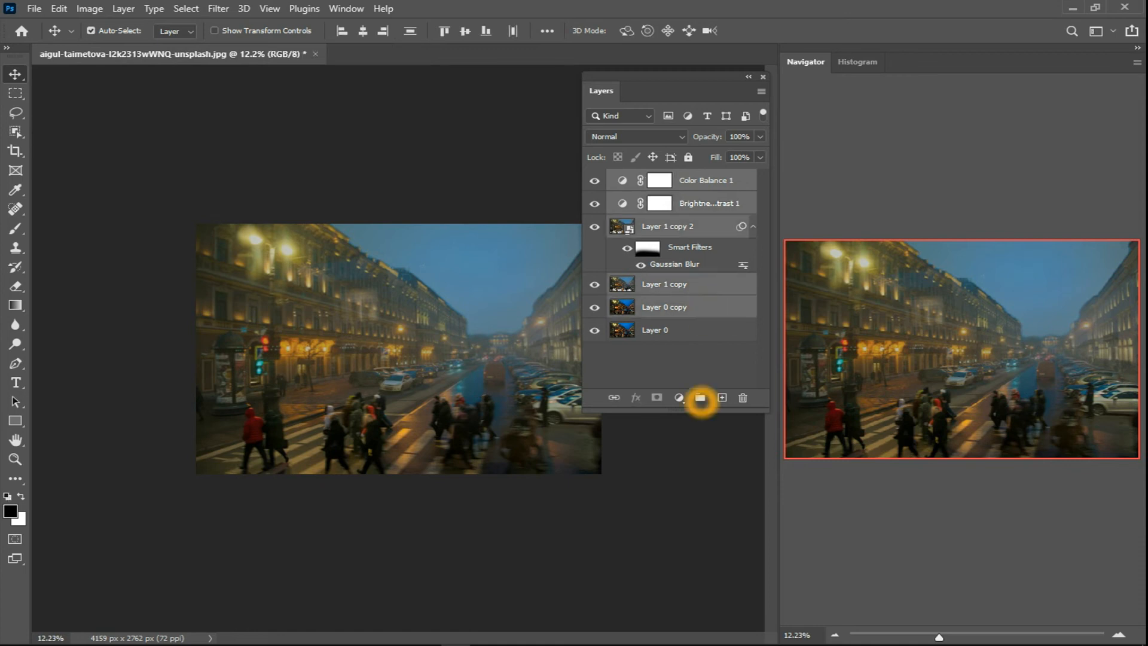
Step: Compare the edited image with the original Layer 0 by hiding and showing Group 1 repeatedly
click(594, 178)
click(595, 178)
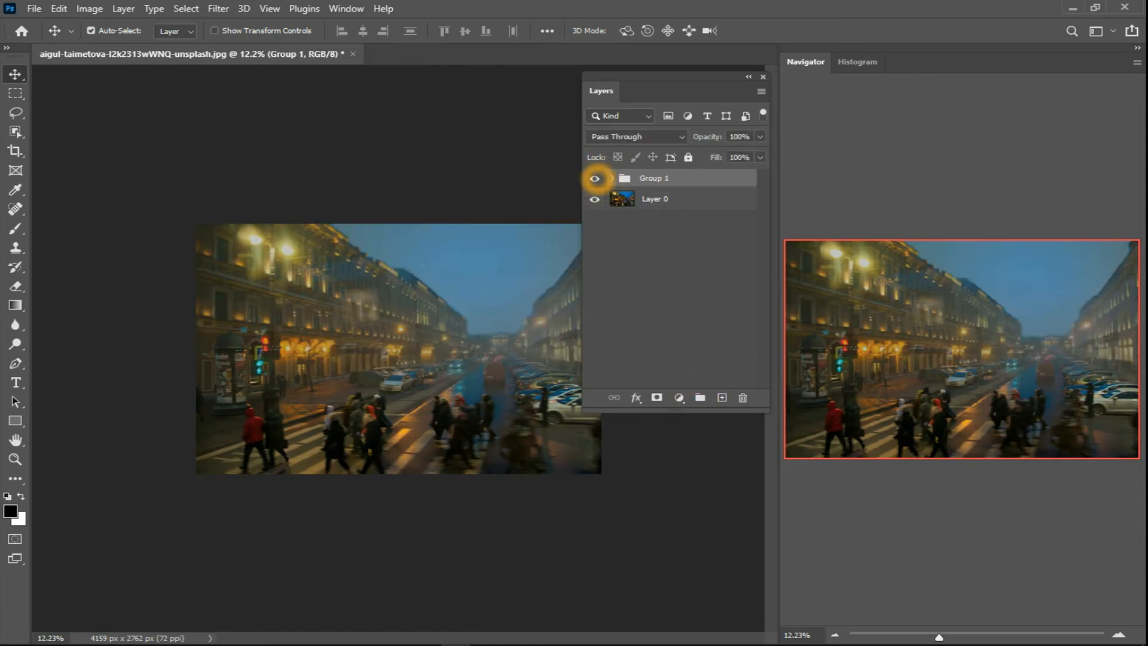
click(595, 178)
click(595, 178)
click(595, 178)
click(595, 178)
click(595, 178)
click(595, 178)
Step: Expand Group 1 and move the Brightness/Contrast 1 layer above Color Balance 1
click(612, 178)
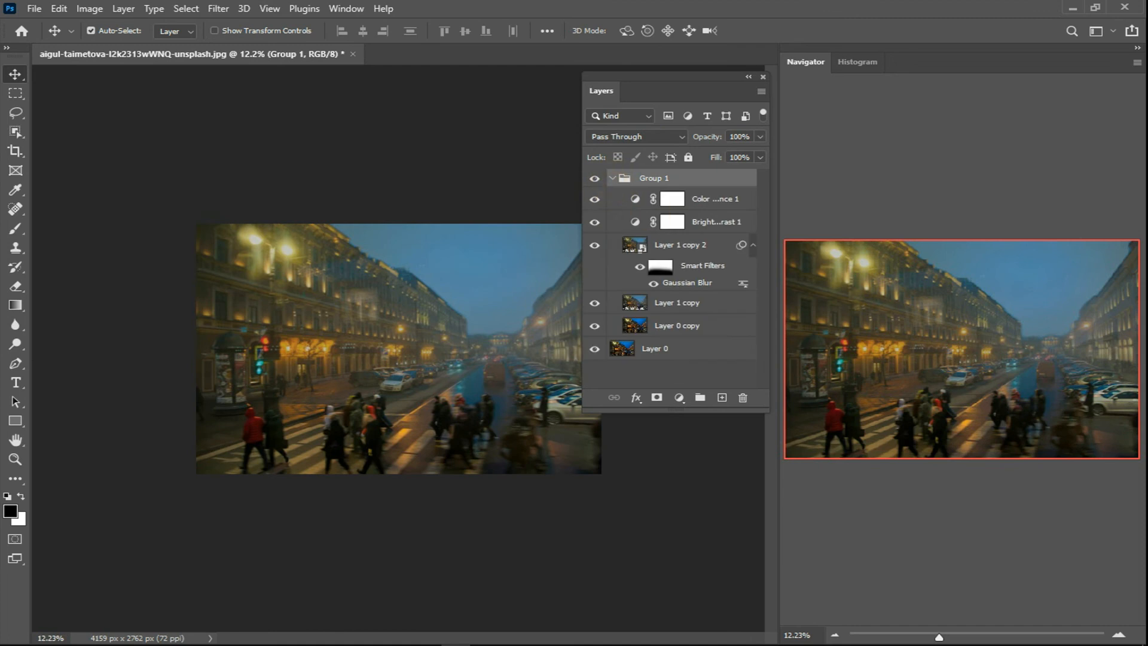
click(635, 221)
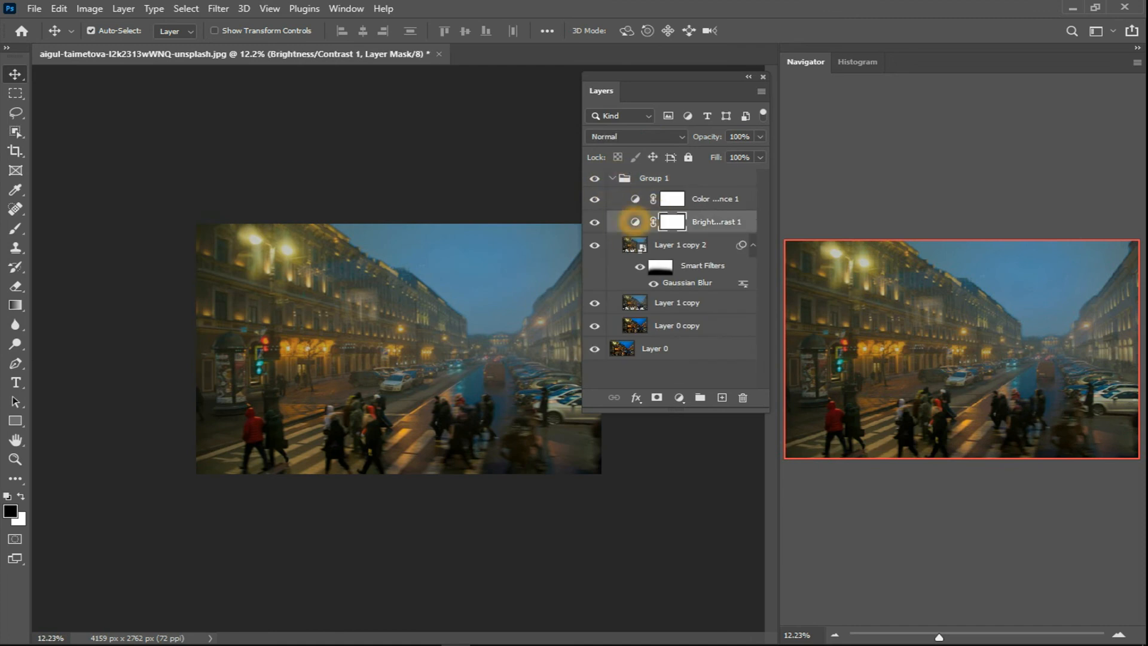
click(672, 223)
drag(673, 223, 723, 193)
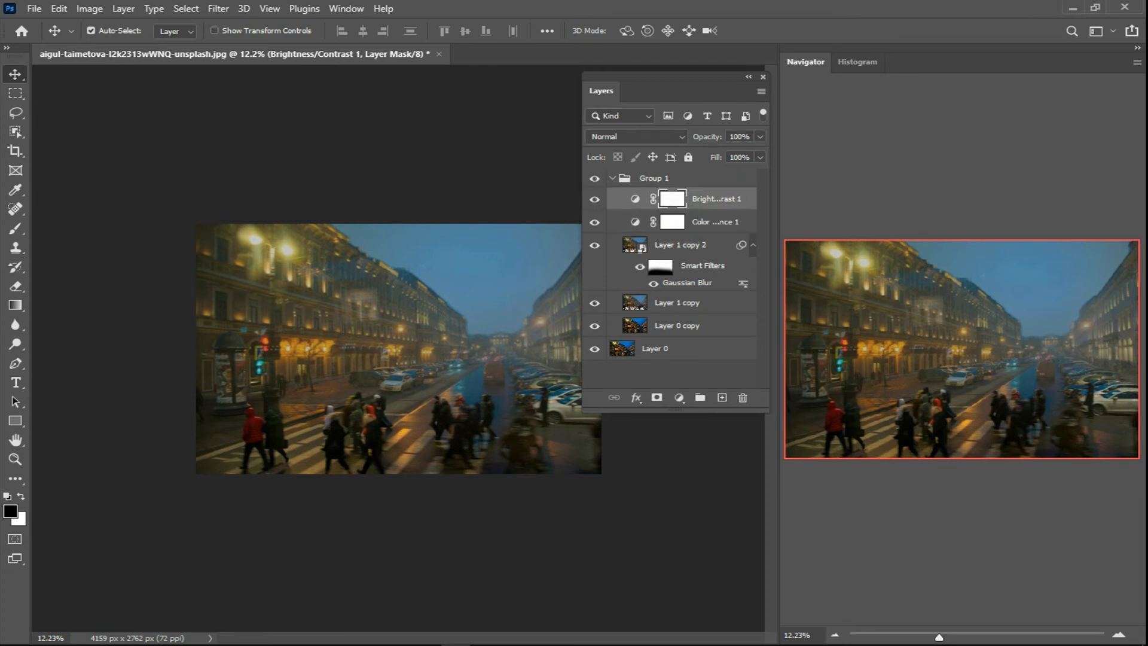
Step: Set the contrast of Brightness/Contrast 1 to -3 and dock the Layers panel with Properties and Libraries
double_click(635, 198)
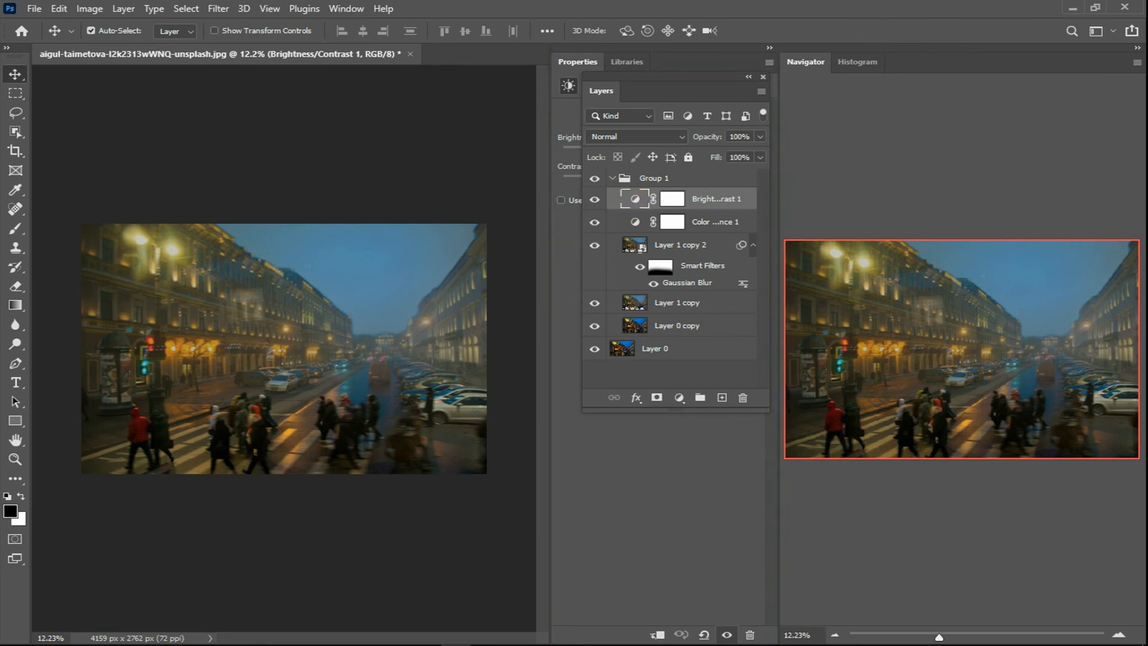
drag(662, 90, 764, 79)
drag(625, 181, 652, 181)
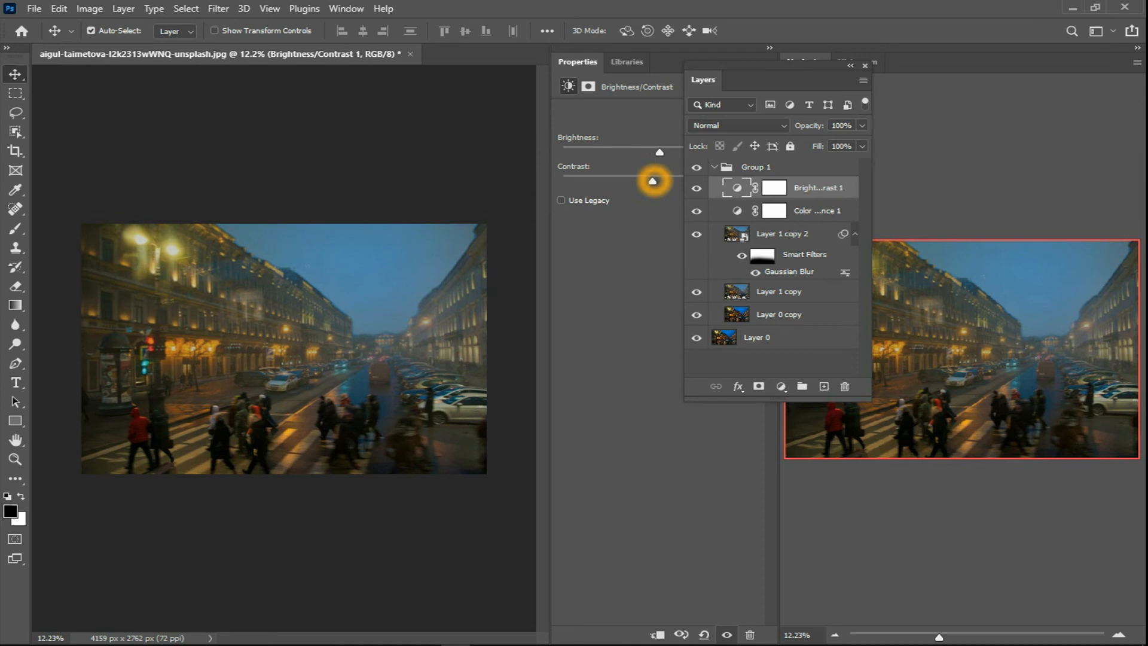
drag(783, 67, 757, 76)
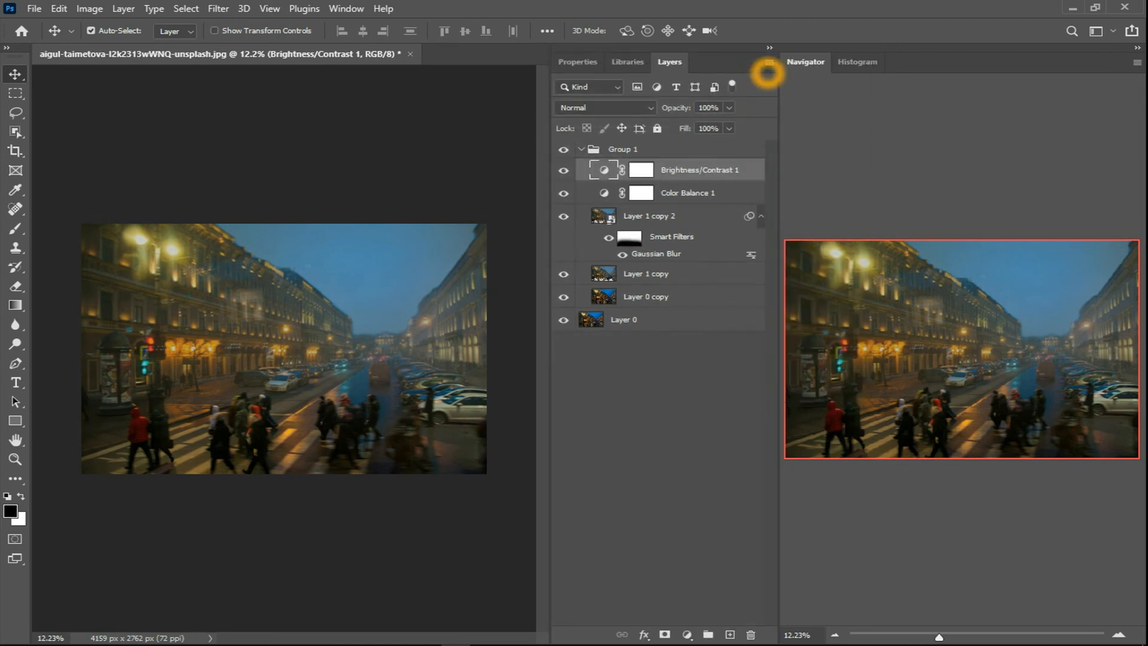
click(577, 62)
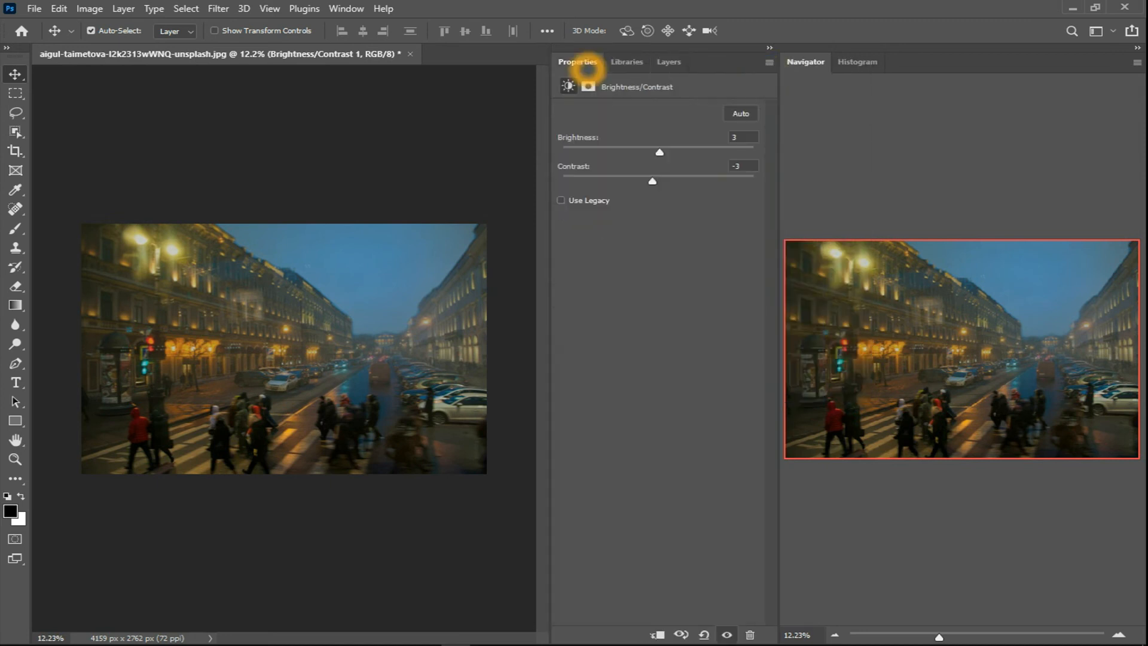
Step: Check the brightness and contrast change against the original by hiding and showing Group 1
click(669, 62)
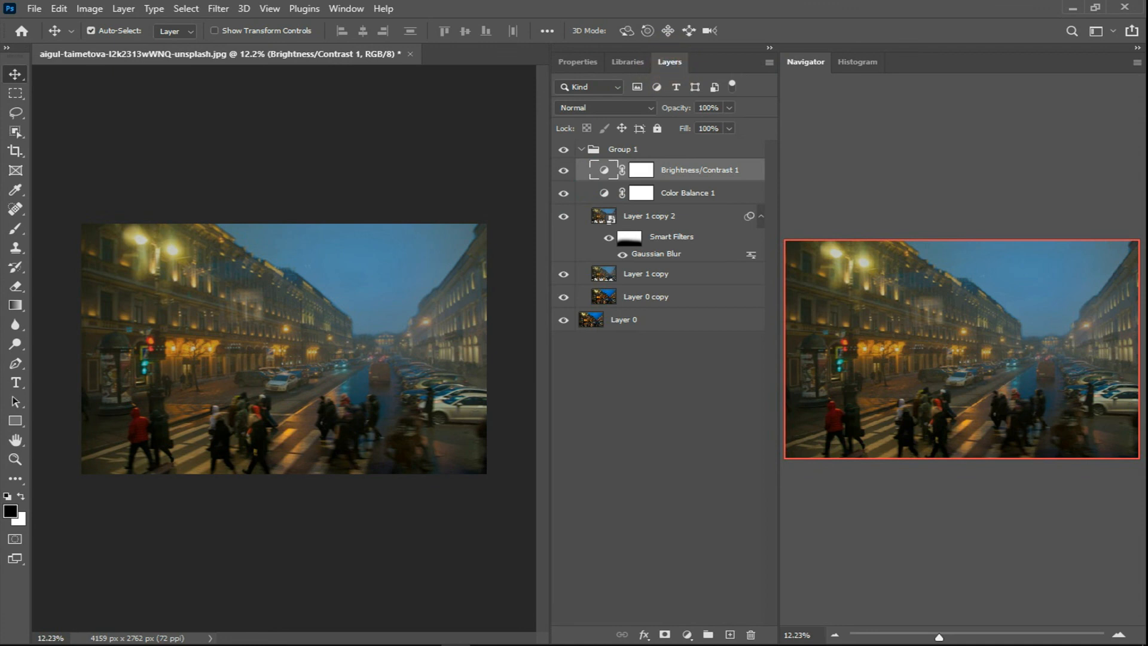
click(563, 149)
click(563, 149)
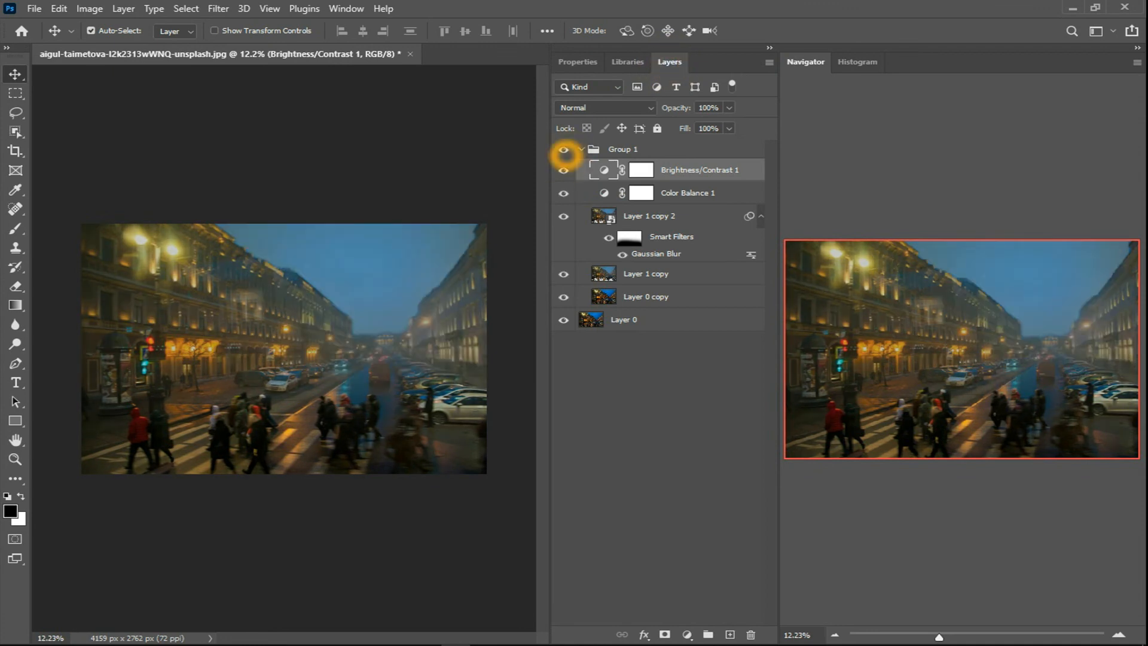
Step: Set both brightness and contrast of the Brightness/Contrast 1 layer to 11
click(577, 62)
drag(652, 181, 665, 151)
click(667, 180)
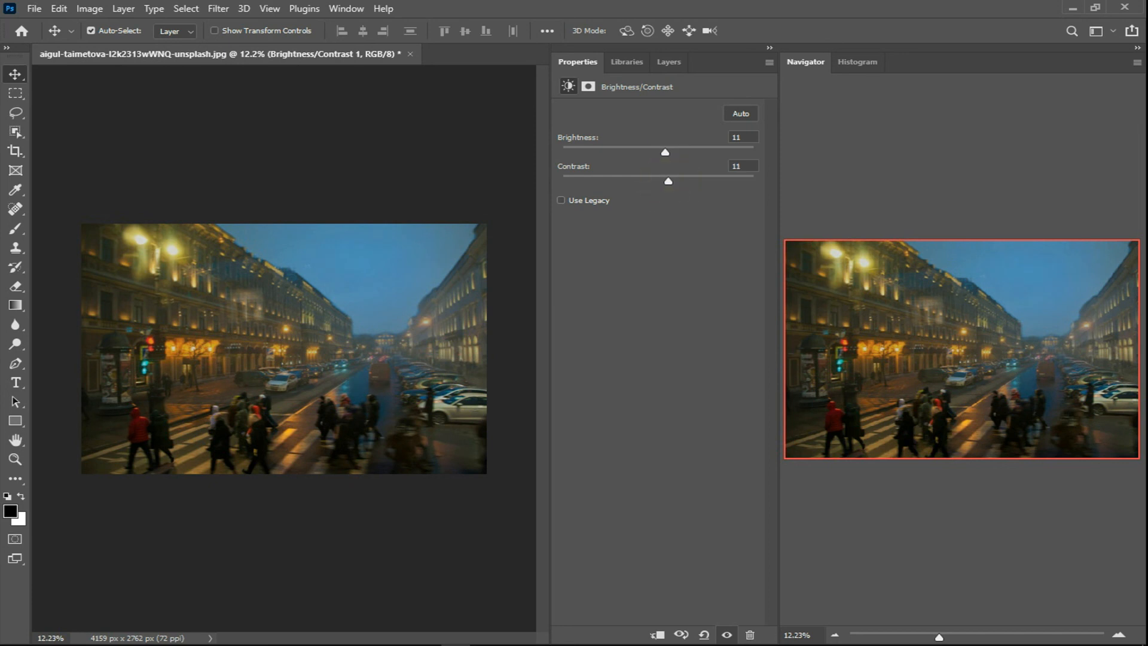
Step: Compare the brightened image with the original by switching Group 1 off and on twice
click(627, 62)
click(668, 61)
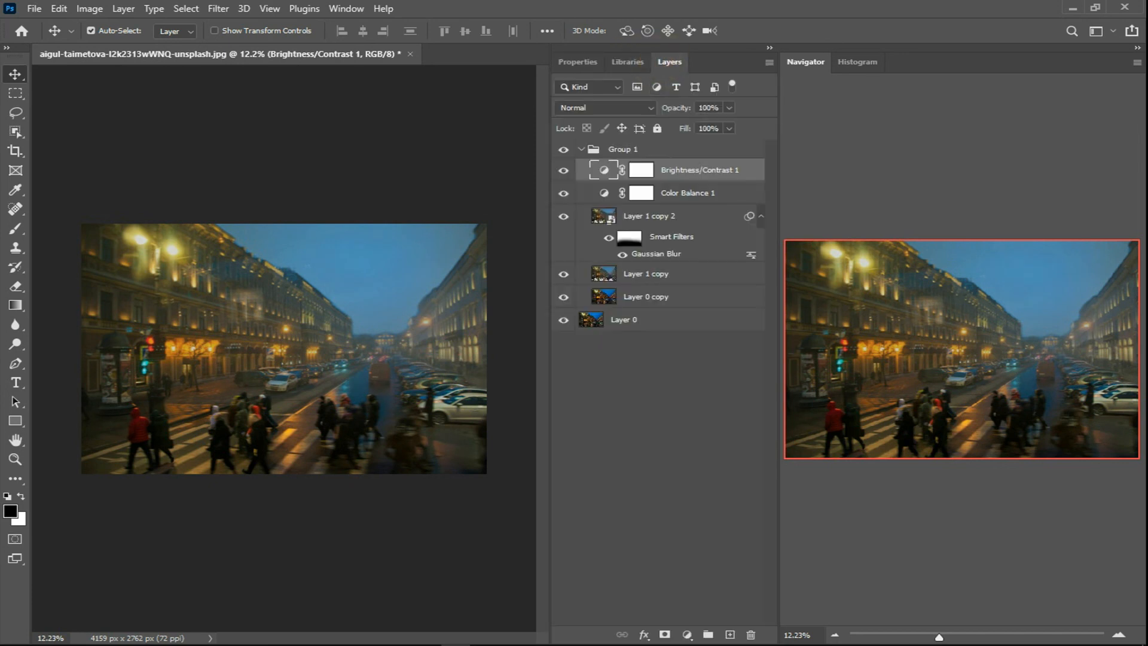
click(564, 149)
click(564, 150)
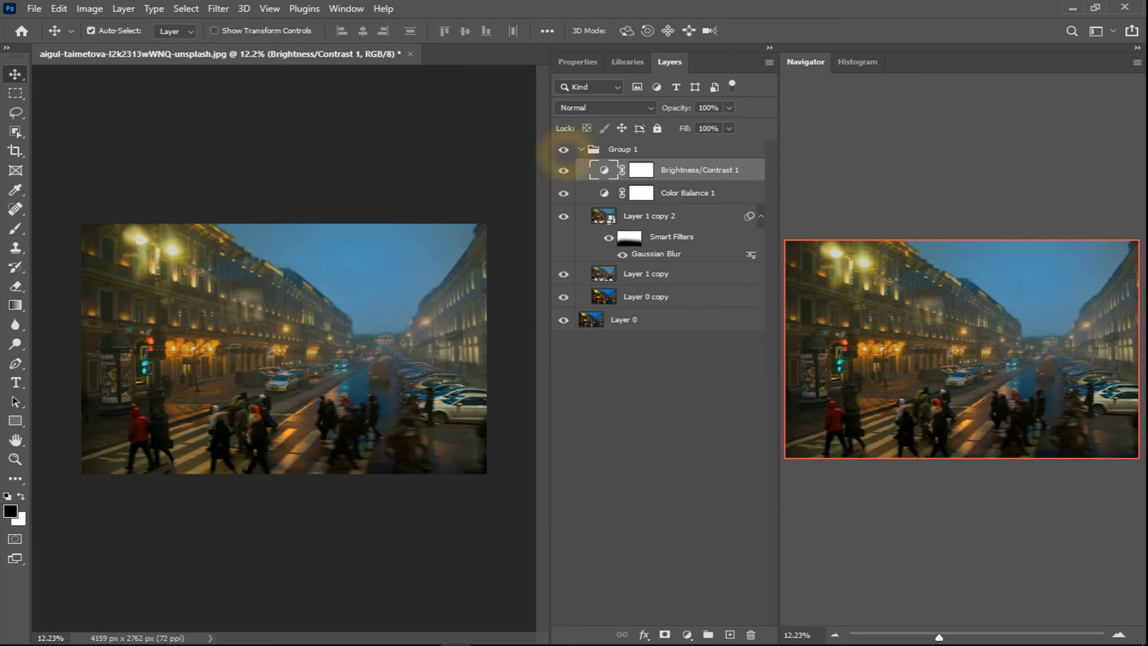
click(564, 150)
click(564, 149)
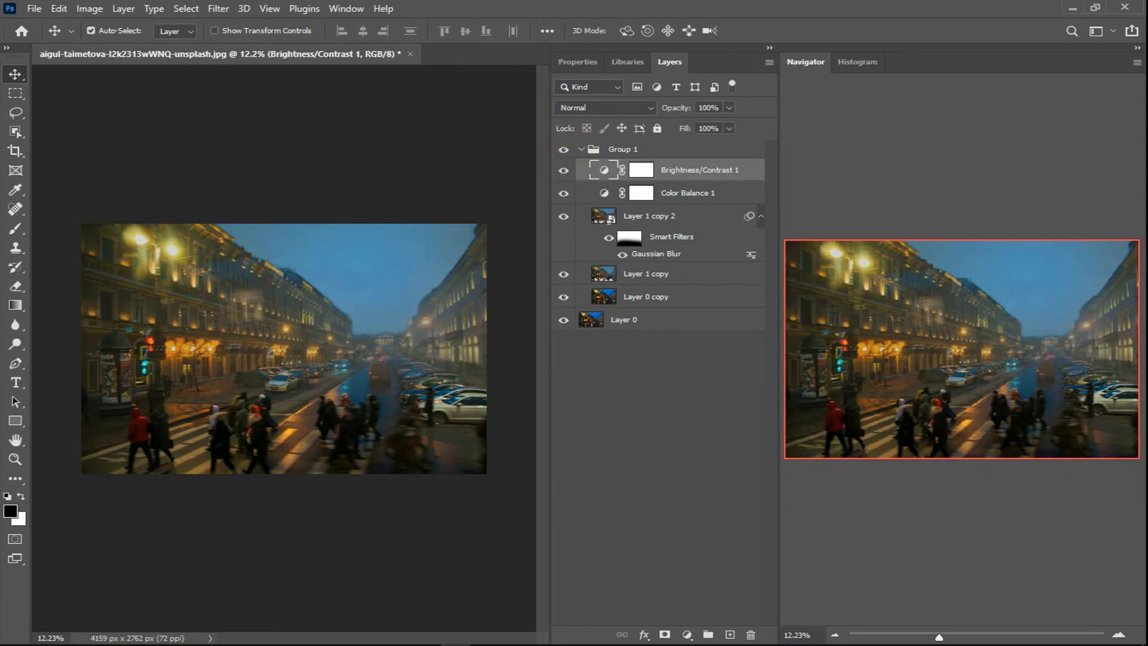
Step: Set the Color Balance 1 midtones to Cyan-Red +8, Magenta-Green +2 and Yellow-Blue -14
click(605, 194)
double_click(607, 196)
click(635, 159)
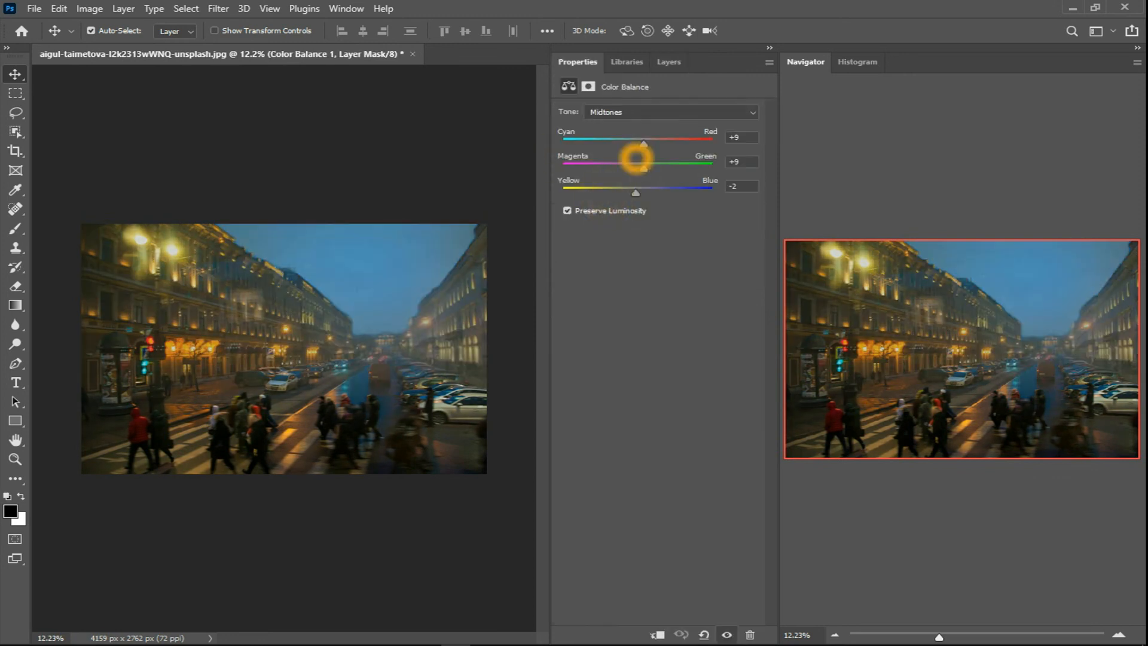
drag(643, 168, 643, 144)
drag(636, 192, 627, 192)
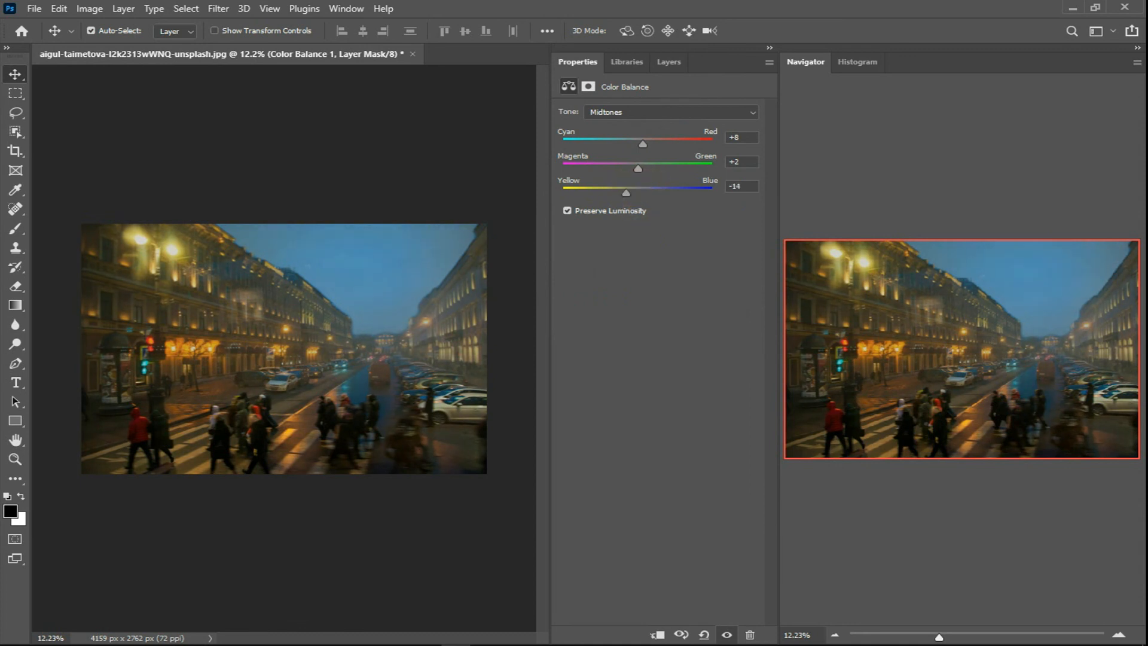
Step: Compare the recolored image with the original by hiding and showing Group 1, and inspect the result closely
click(669, 61)
click(564, 149)
click(564, 149)
click(564, 150)
click(564, 149)
click(564, 150)
click(564, 149)
scroll(389, 245, down, 4)
scroll(390, 246, up, 4)
key(ctrl)
Step: Collapse Group 1 and check the finished edit once more against the original photo
click(581, 149)
click(564, 150)
click(564, 149)
scroll(284, 349, down, 2)
scroll(384, 302, up, 1)
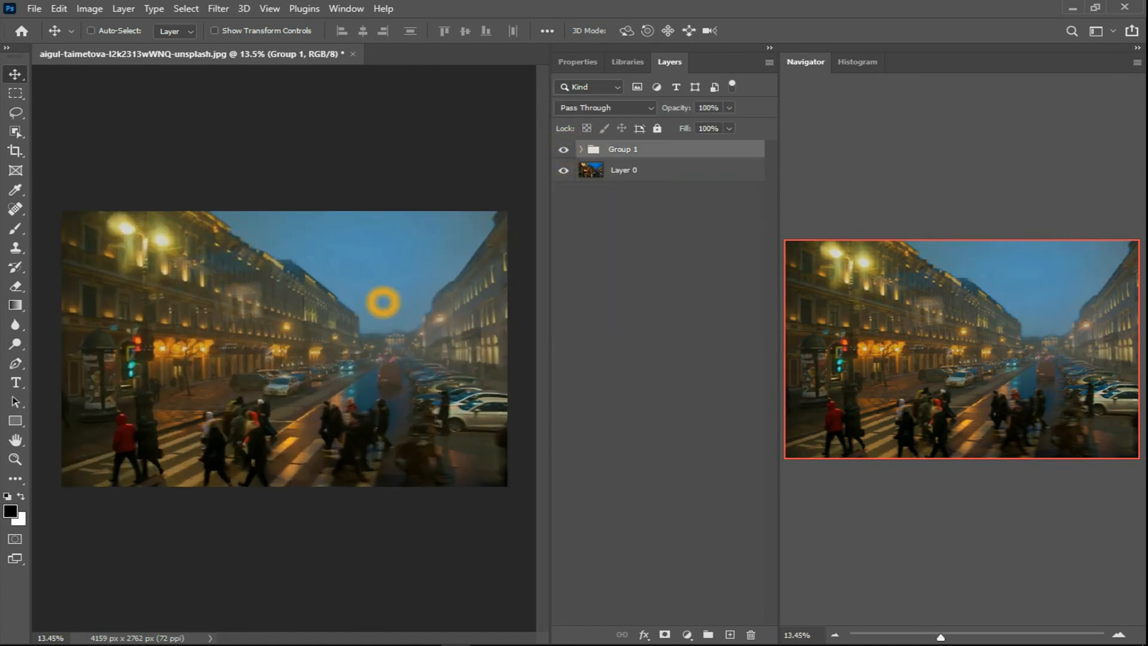
key(ctrl)
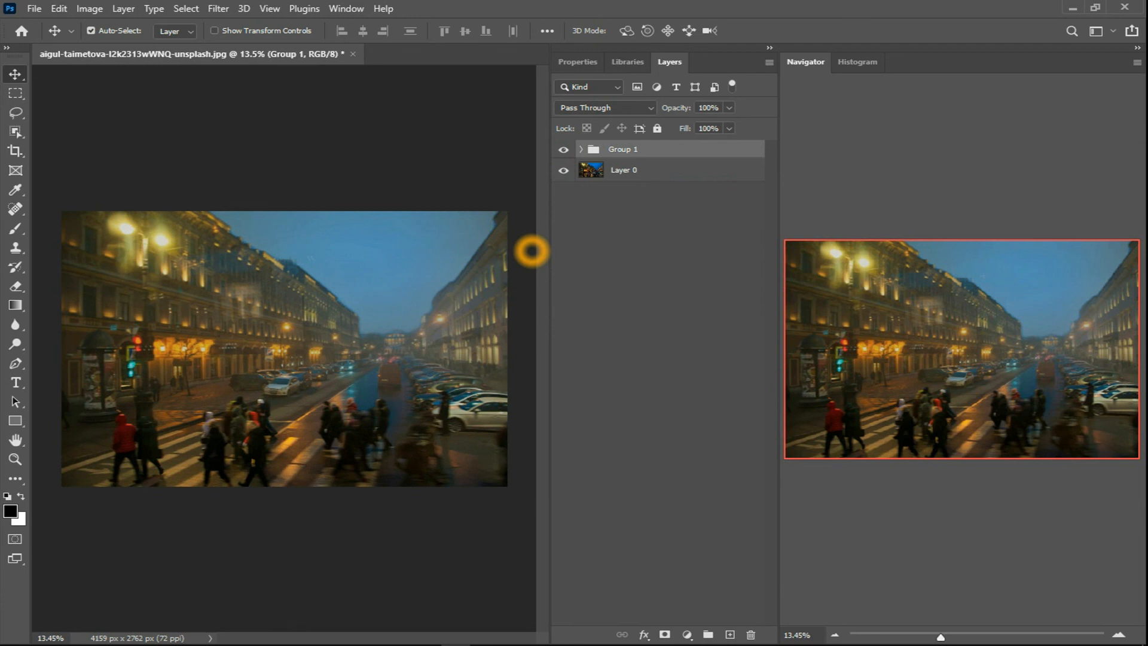